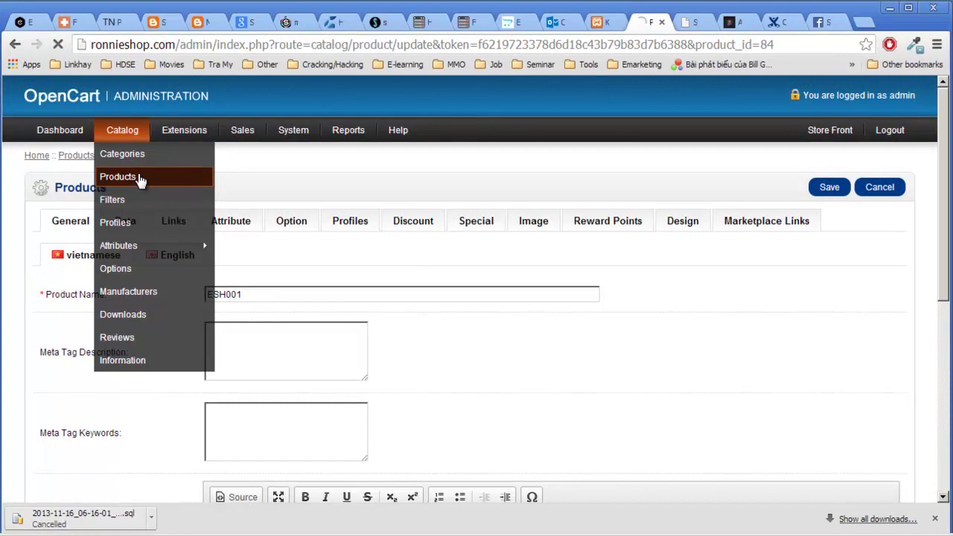
Open product ESH001 from the product list for editing.
{"action": "scroll", "coordinate": [110, 220], "scroll_direction": "down", "scroll_amount": 1}
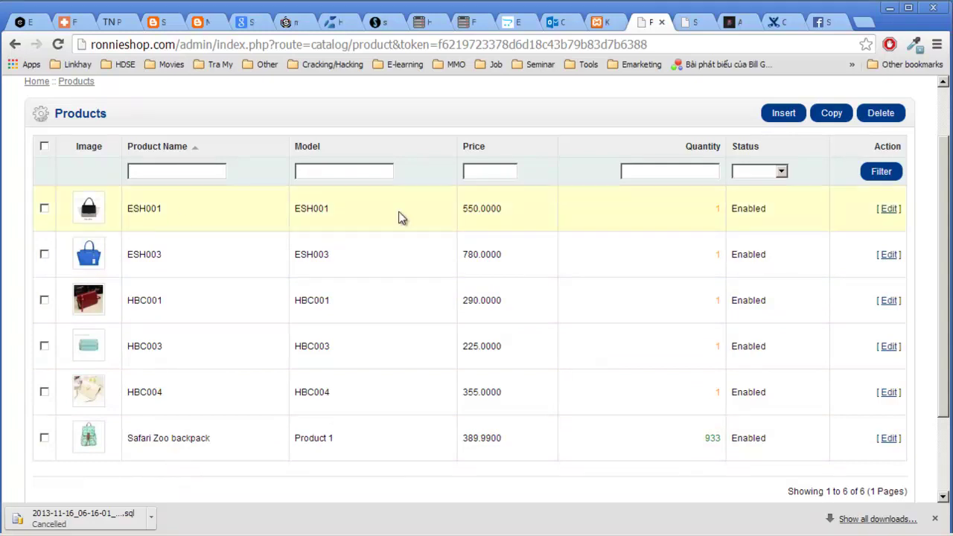
{"action": "left_click", "coordinate": [891, 209]}
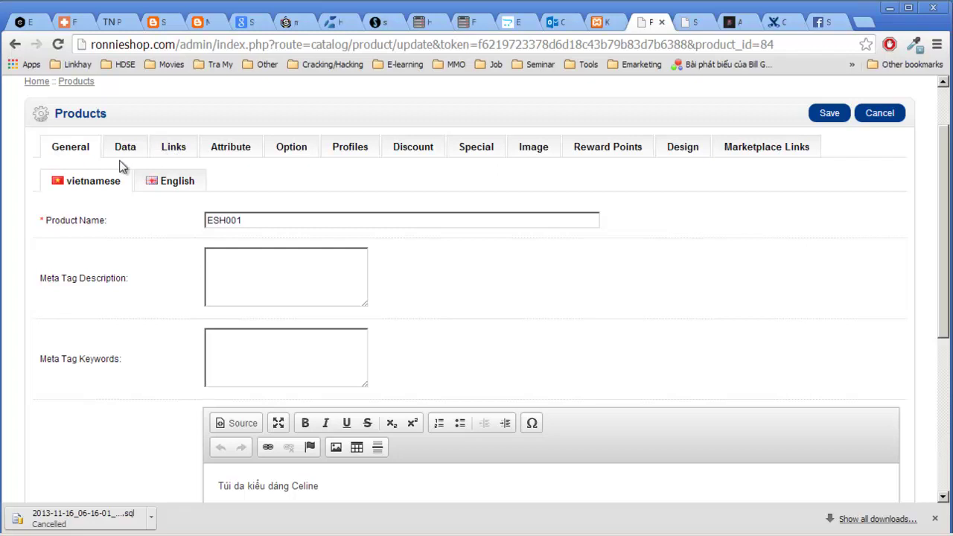
{"action": "scroll", "coordinate": [105, 223], "scroll_direction": "down", "scroll_amount": 4}
{"action": "scroll", "coordinate": [104, 224], "scroll_direction": "up", "scroll_amount": 4}
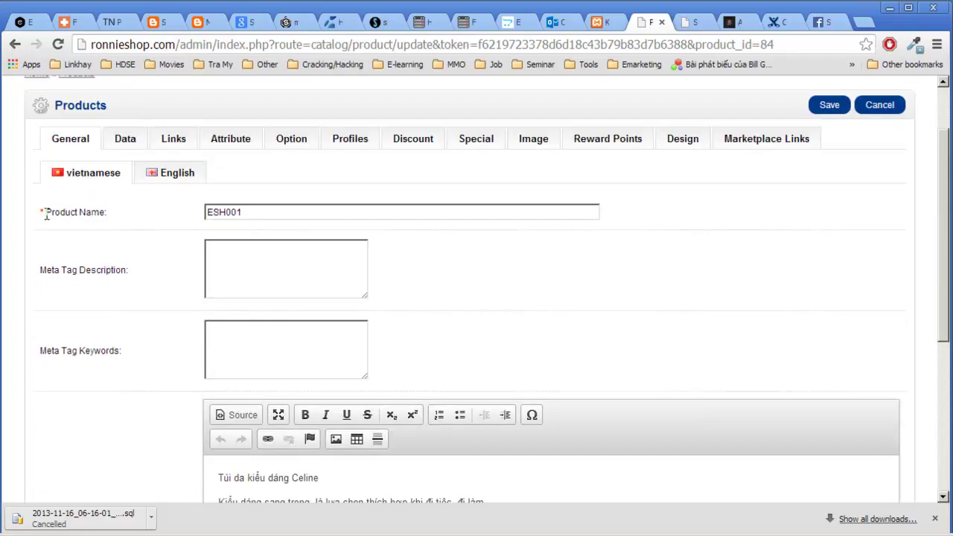
Examine the product's general Vietnamese fields: Product Name, Meta Tag Description, Meta Tag Keywords, Description and Product Tags.
{"action": "double_click", "coordinate": [46, 213]}
{"action": "left_click_drag", "start_coordinate": [118, 214], "coordinate": [46, 212]}
{"action": "scroll", "coordinate": [131, 227], "scroll_direction": "up", "scroll_amount": 2}
{"action": "scroll", "coordinate": [130, 227], "scroll_direction": "up", "scroll_amount": 1}
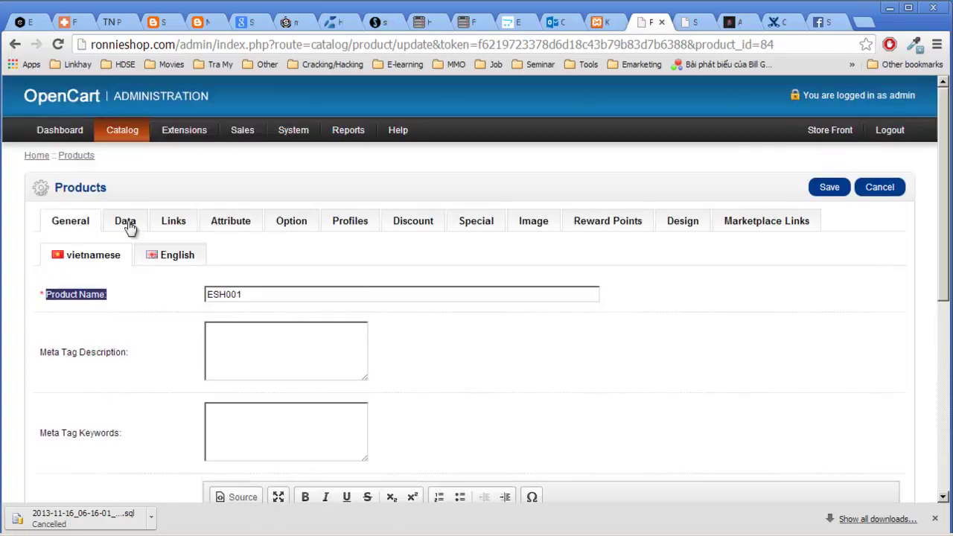
{"action": "mouse_move", "coordinate": [122, 137]}
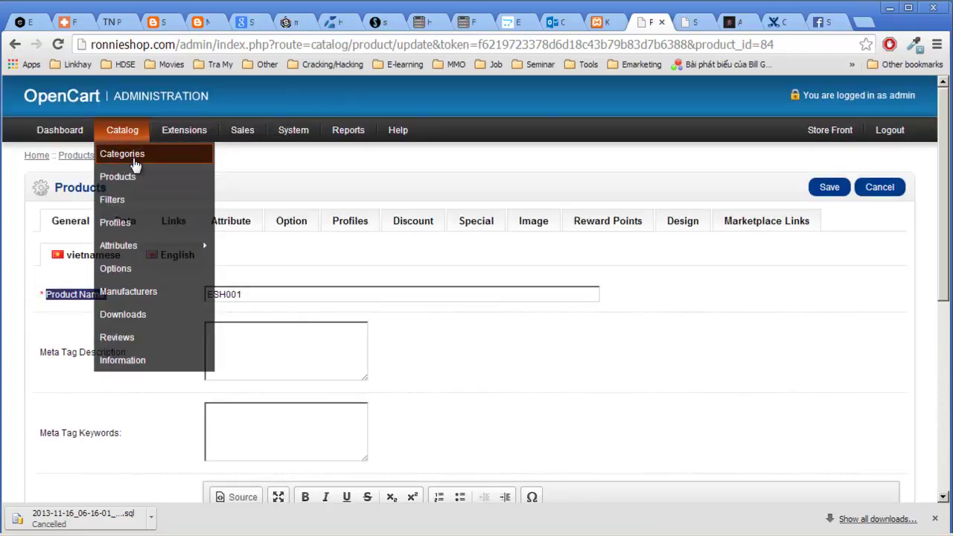
{"action": "left_click", "coordinate": [124, 424]}
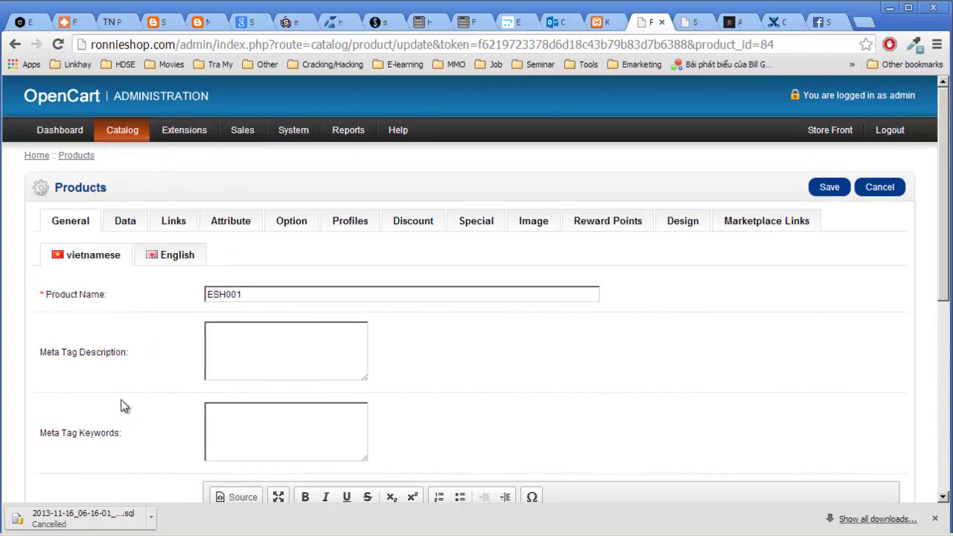
{"action": "scroll", "coordinate": [124, 425], "scroll_direction": "down", "scroll_amount": 2}
{"action": "scroll", "coordinate": [113, 241], "scroll_direction": "down", "scroll_amount": 1}
{"action": "scroll", "coordinate": [105, 211], "scroll_direction": "up", "scroll_amount": 2}
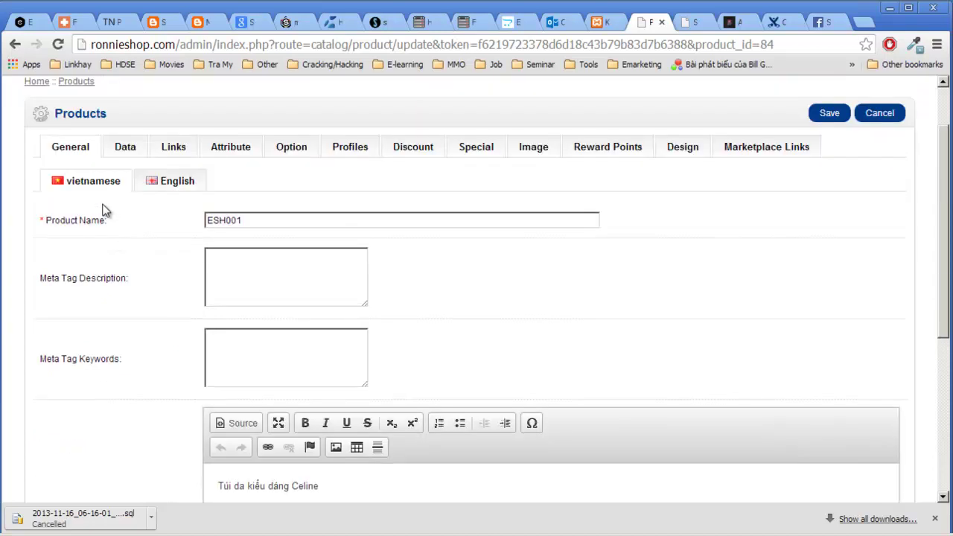
{"action": "scroll", "coordinate": [114, 298], "scroll_direction": "down", "scroll_amount": 2}
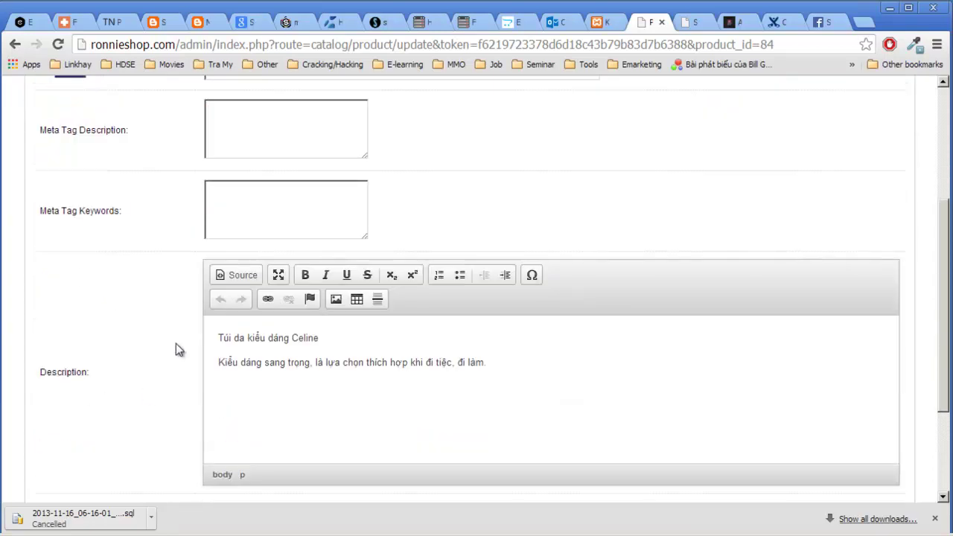
{"action": "scroll", "coordinate": [125, 313], "scroll_direction": "down", "scroll_amount": 2}
{"action": "scroll", "coordinate": [141, 209], "scroll_direction": "up", "scroll_amount": 2}
{"action": "scroll", "coordinate": [138, 223], "scroll_direction": "down", "scroll_amount": 2}
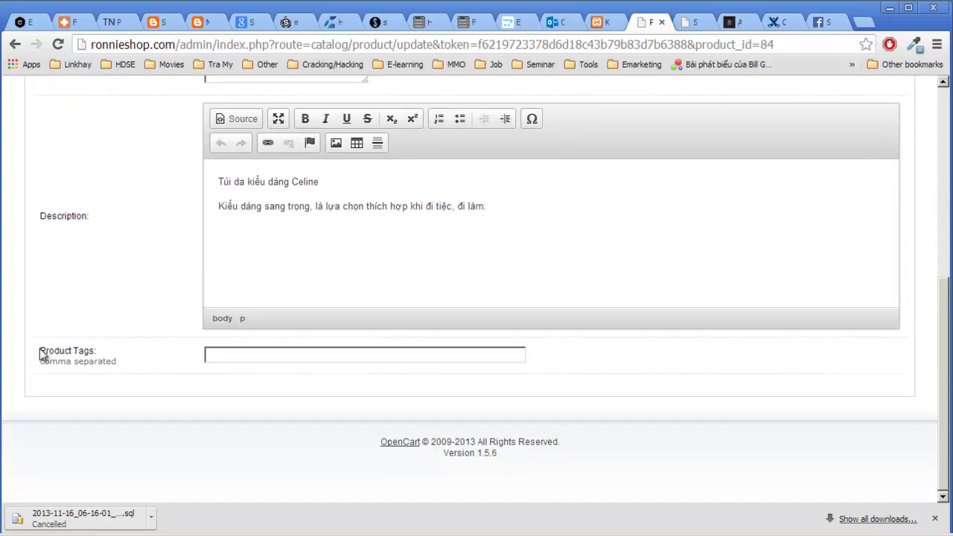
{"action": "left_click_drag", "start_coordinate": [40, 349], "coordinate": [101, 350]}
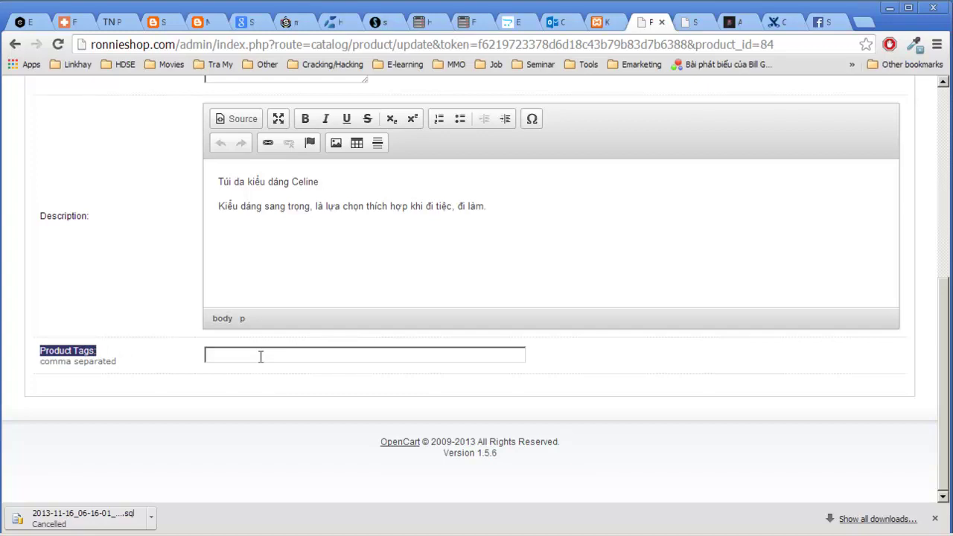
{"action": "left_click", "coordinate": [216, 358]}
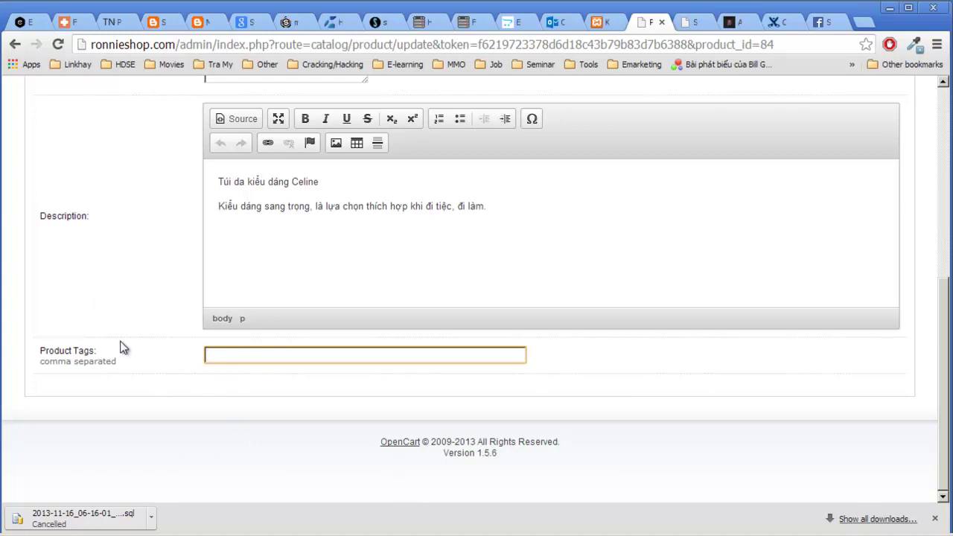
Show the product's Data settings and examine the required Model field.
{"action": "scroll", "coordinate": [123, 347], "scroll_direction": "up", "scroll_amount": 5}
{"action": "left_click", "coordinate": [123, 220]}
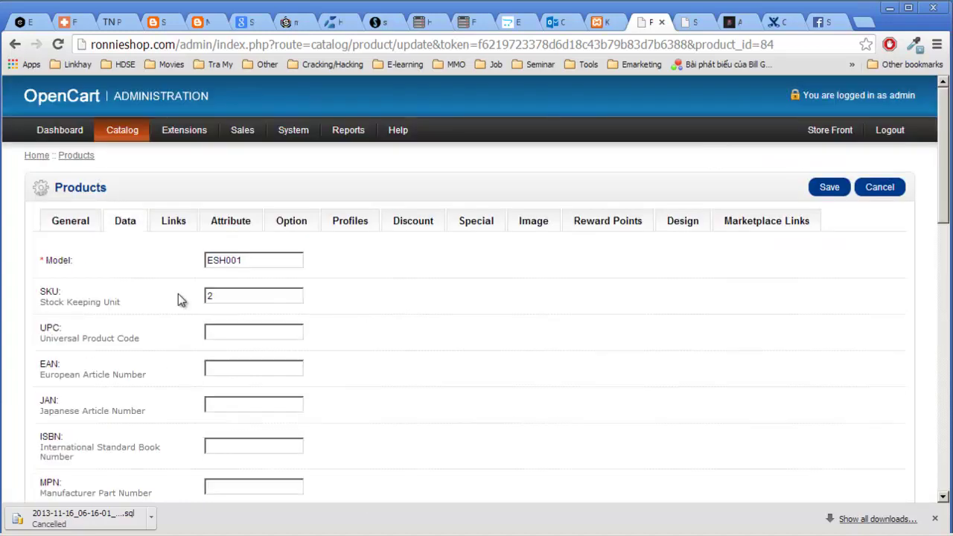
{"action": "scroll", "coordinate": [175, 298], "scroll_direction": "down", "scroll_amount": 2}
{"action": "left_click_drag", "start_coordinate": [42, 112], "coordinate": [82, 112]}
{"action": "left_click", "coordinate": [101, 113]}
{"action": "left_click", "coordinate": [251, 112]}
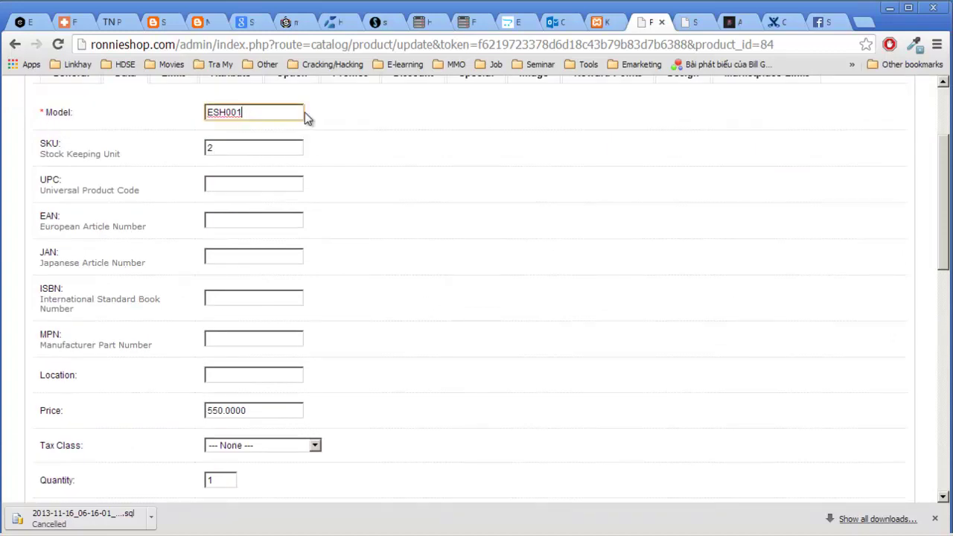
{"action": "left_click", "coordinate": [259, 93]}
{"action": "left_click", "coordinate": [261, 109]}
{"action": "left_click_drag", "start_coordinate": [266, 111], "coordinate": [167, 117]}
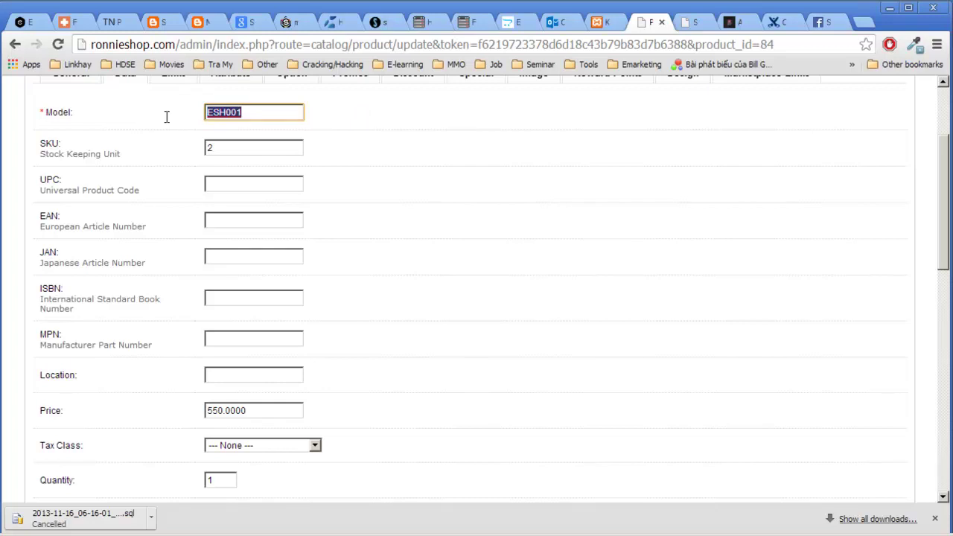
{"action": "left_click", "coordinate": [283, 111]}
{"action": "left_click_drag", "start_coordinate": [248, 112], "coordinate": [156, 110]}
{"action": "left_click", "coordinate": [255, 111]}
{"action": "left_click_drag", "start_coordinate": [249, 112], "coordinate": [163, 116]}
{"action": "left_click", "coordinate": [259, 113]}
{"action": "left_click", "coordinate": [353, 124]}
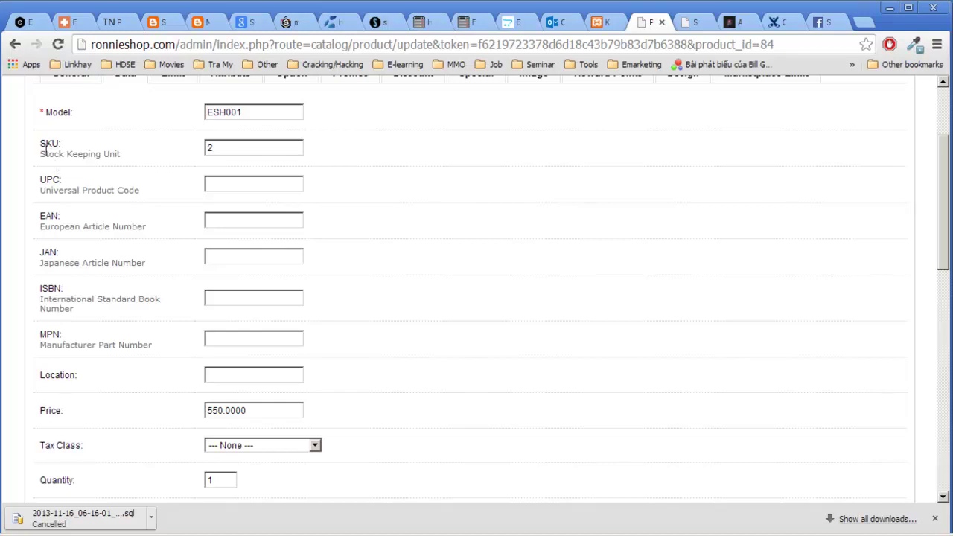
Examine the product identifier fields SKU, UPC, EAN, JAN, ISBN and MPN.
{"action": "left_click_drag", "start_coordinate": [42, 143], "coordinate": [52, 183]}
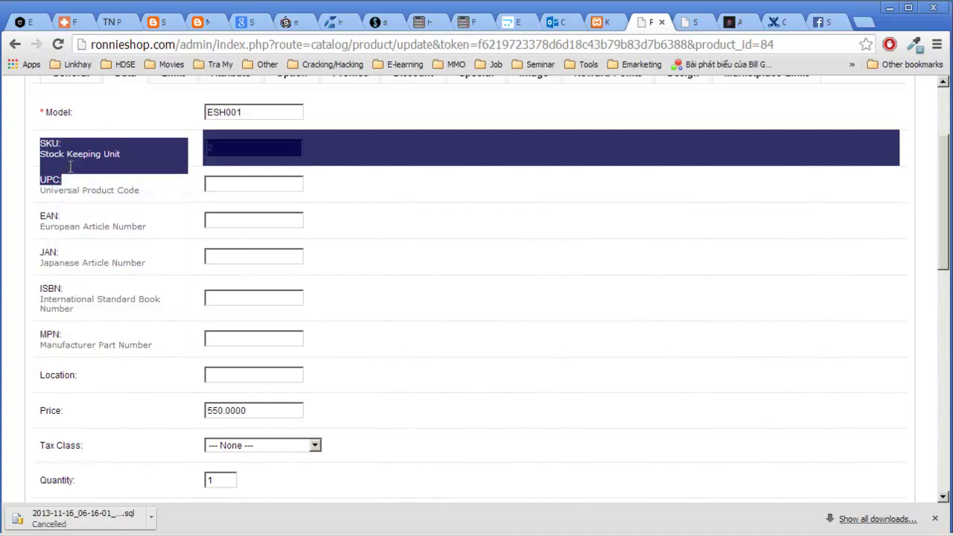
{"action": "left_click", "coordinate": [108, 179]}
{"action": "double_click", "coordinate": [49, 179]}
{"action": "left_click_drag", "start_coordinate": [139, 190], "coordinate": [35, 191]}
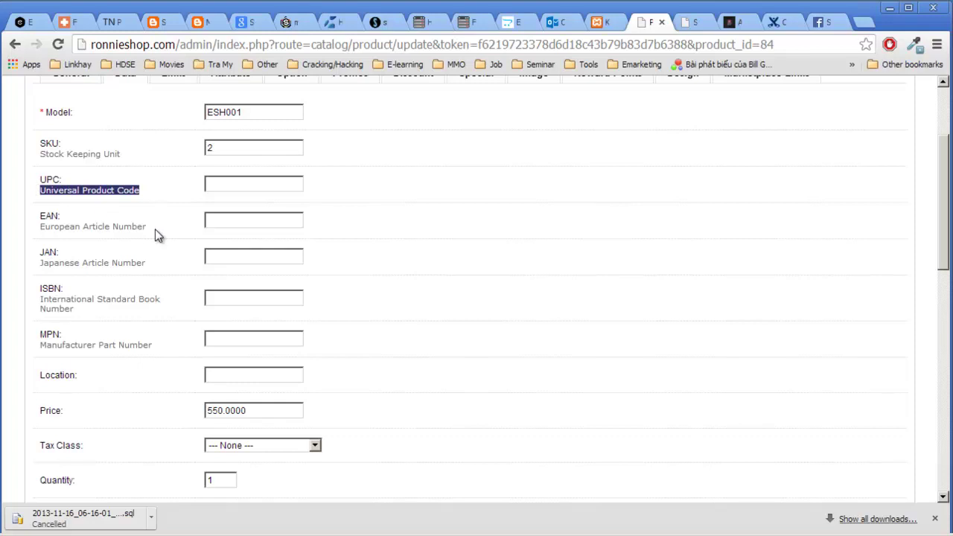
{"action": "left_click_drag", "start_coordinate": [155, 233], "coordinate": [83, 235]}
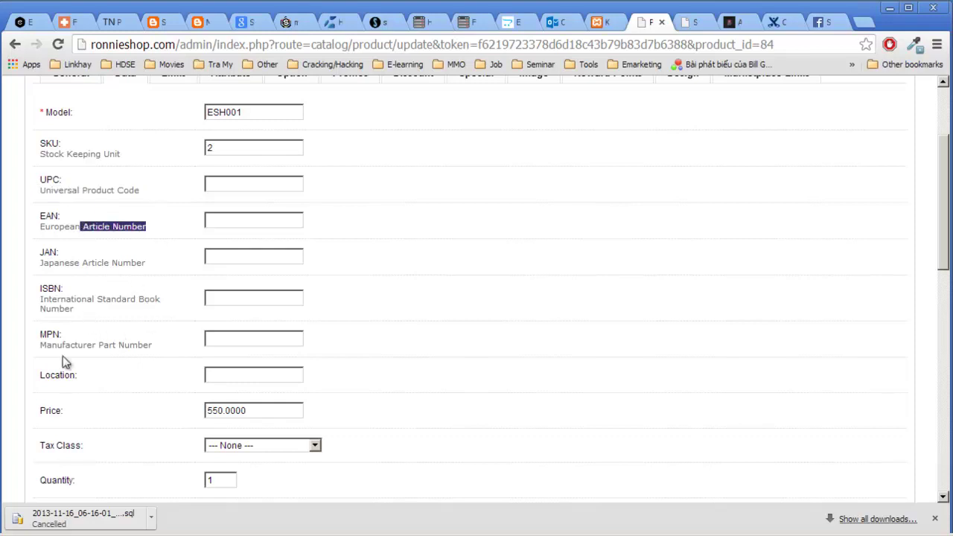
{"action": "left_click_drag", "start_coordinate": [39, 345], "coordinate": [132, 345]}
{"action": "left_click", "coordinate": [132, 344]}
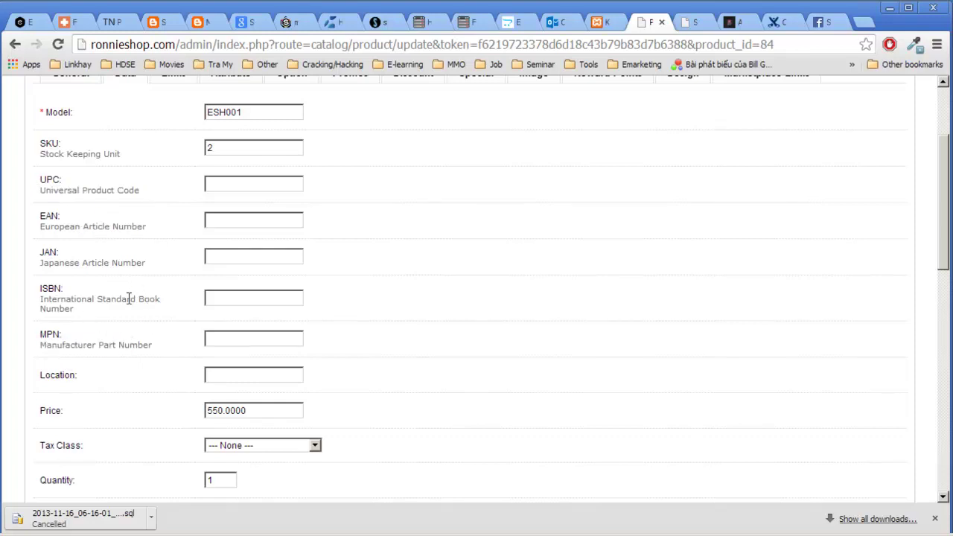
{"action": "left_click_drag", "start_coordinate": [138, 299], "coordinate": [54, 299]}
{"action": "left_click", "coordinate": [72, 299]}
{"action": "scroll", "coordinate": [111, 347], "scroll_direction": "down", "scroll_amount": 1}
{"action": "left_click_drag", "start_coordinate": [159, 274], "coordinate": [83, 204]}
{"action": "left_click", "coordinate": [84, 204]}
{"action": "scroll", "coordinate": [83, 204], "scroll_direction": "up", "scroll_amount": 1}
{"action": "scroll", "coordinate": [39, 158], "scroll_direction": "down", "scroll_amount": 2}
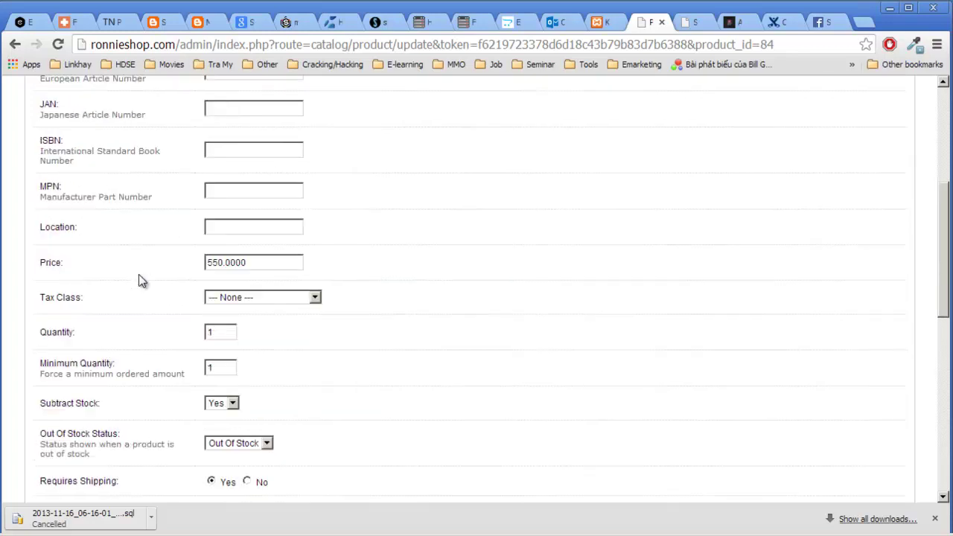
Examine the product's Location and Price fields.
{"action": "double_click", "coordinate": [52, 226]}
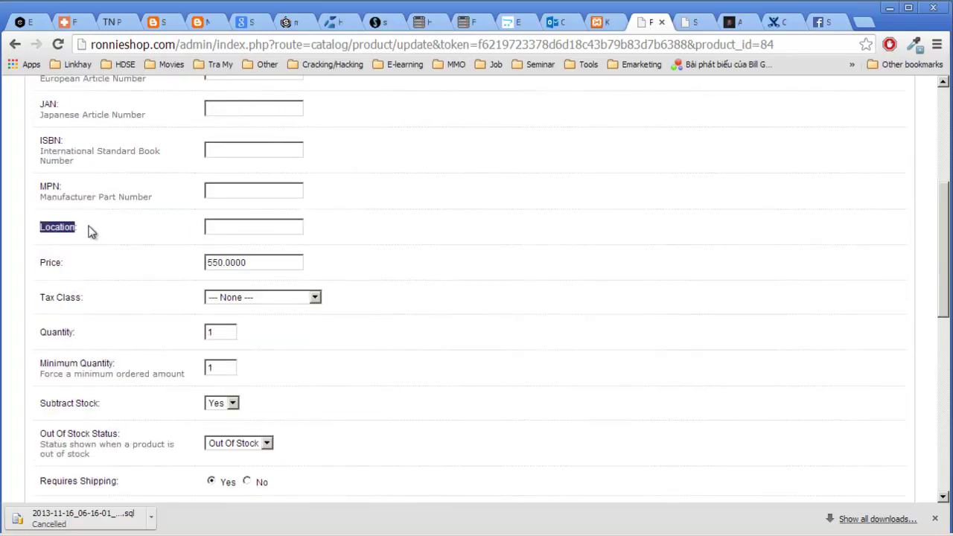
{"action": "left_click", "coordinate": [211, 226]}
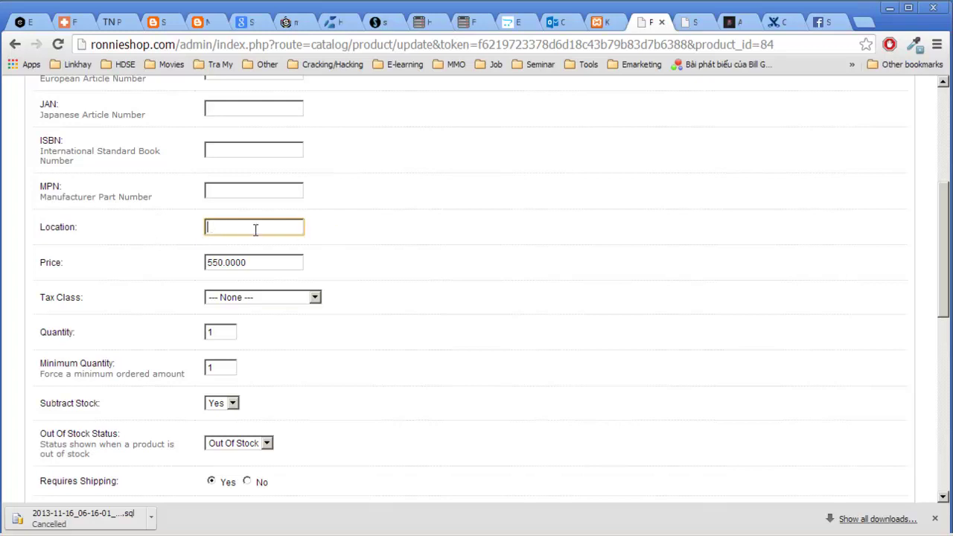
{"action": "scroll", "coordinate": [361, 233], "scroll_direction": "down", "scroll_amount": 1}
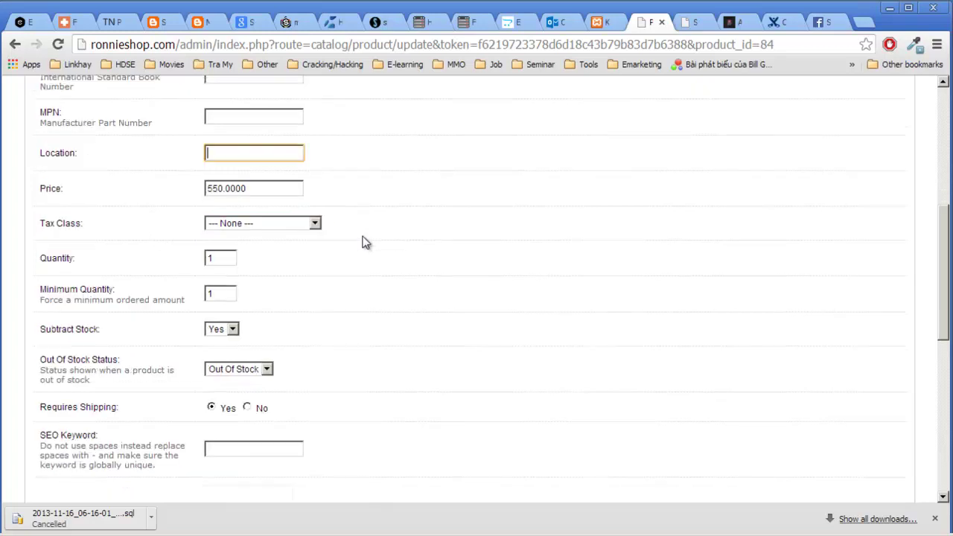
{"action": "double_click", "coordinate": [48, 190]}
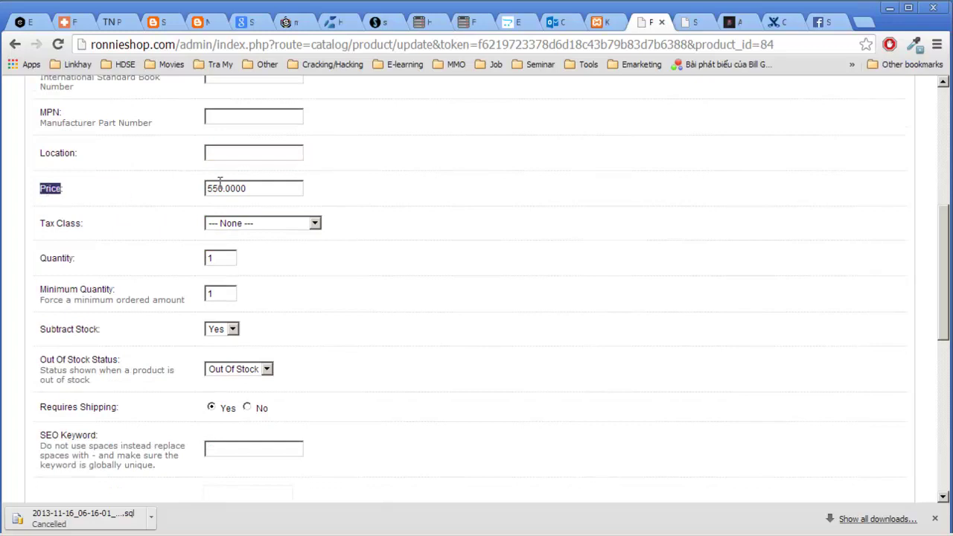
{"action": "key", "text": "Tab"}
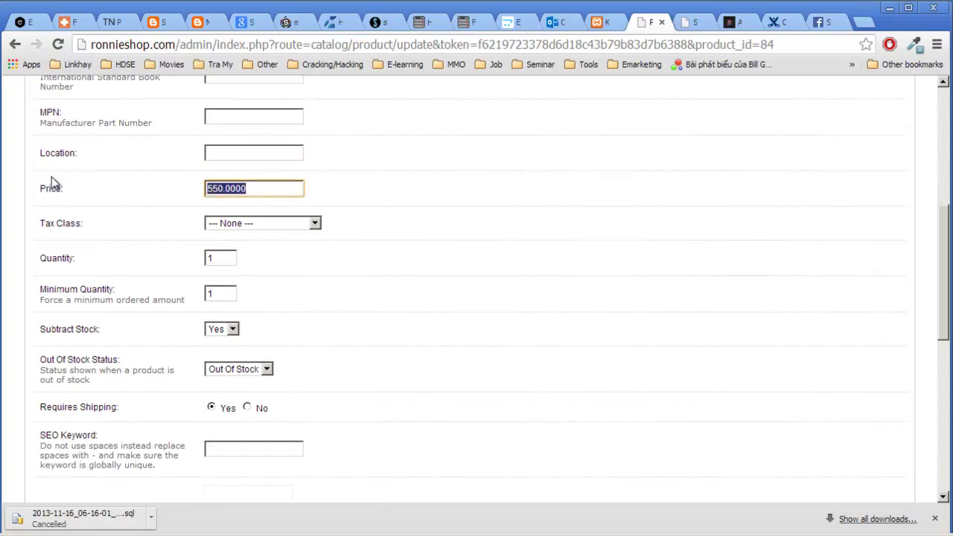
{"action": "left_click", "coordinate": [117, 206]}
{"action": "scroll", "coordinate": [117, 207], "scroll_direction": "down", "scroll_amount": 1}
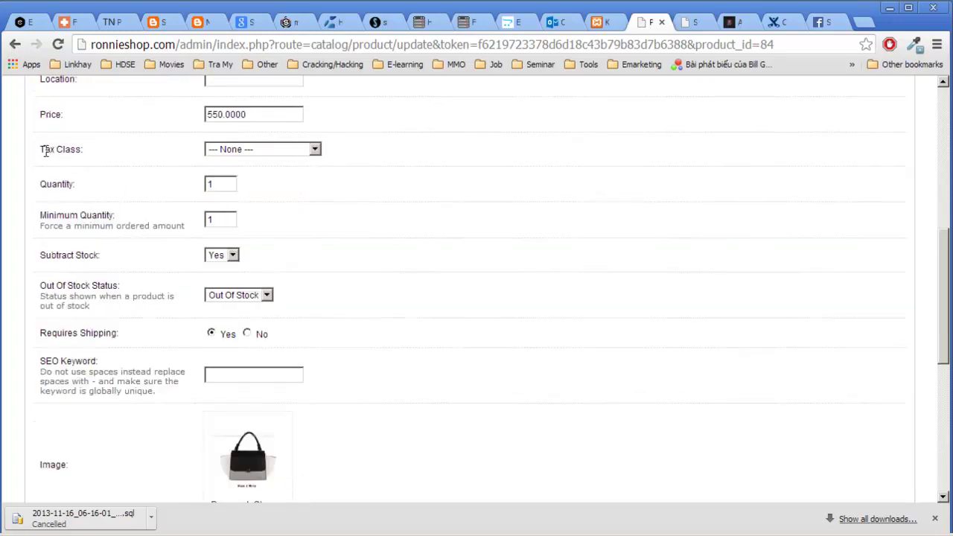
Review the options available for the product's Tax Class and examine the Quantity field.
{"action": "left_click_drag", "start_coordinate": [42, 149], "coordinate": [94, 148]}
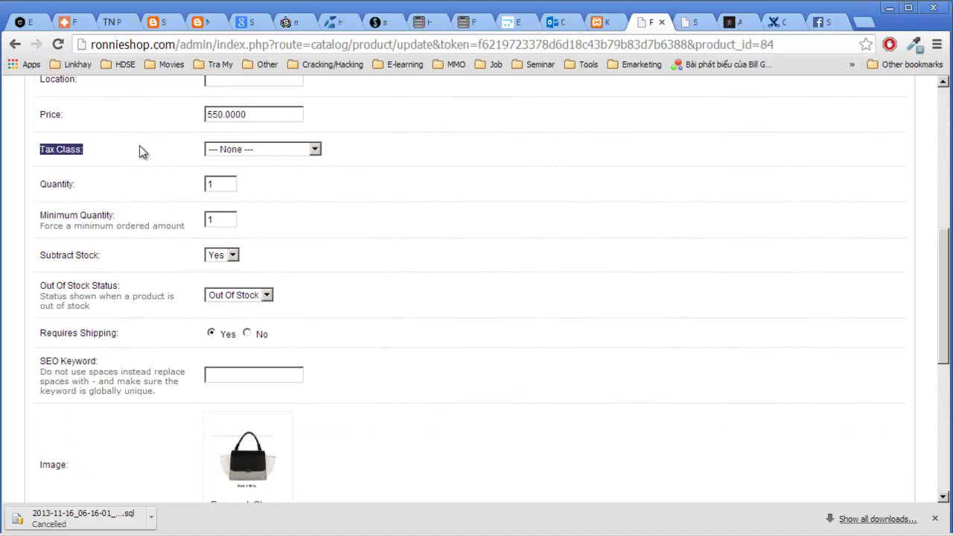
{"action": "left_click", "coordinate": [255, 152]}
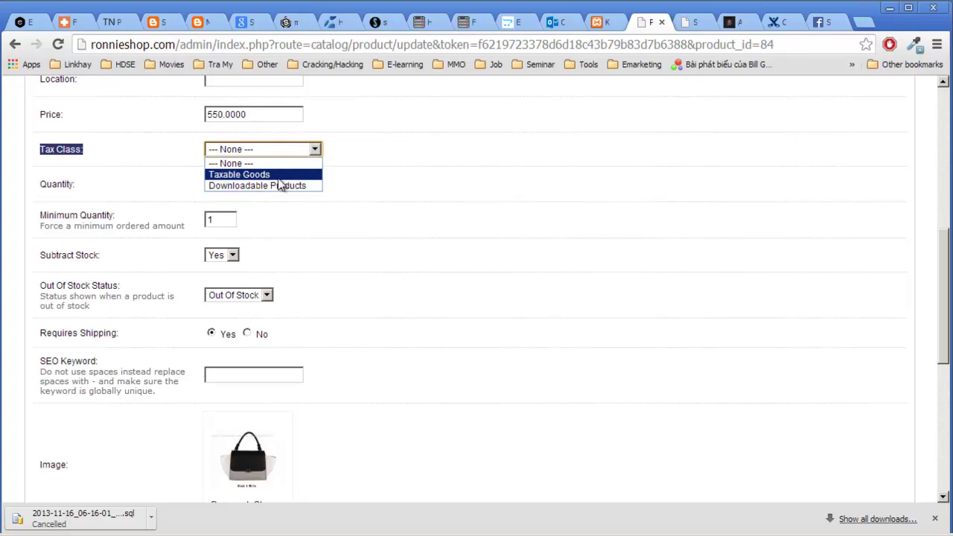
{"action": "left_click", "coordinate": [409, 187]}
{"action": "left_click", "coordinate": [272, 154]}
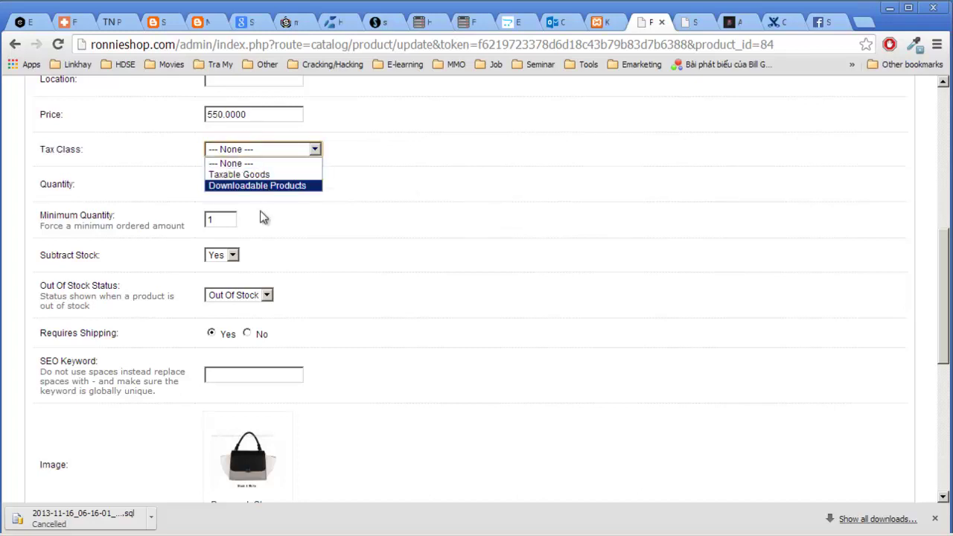
{"action": "left_click", "coordinate": [263, 153]}
{"action": "left_click", "coordinate": [97, 190]}
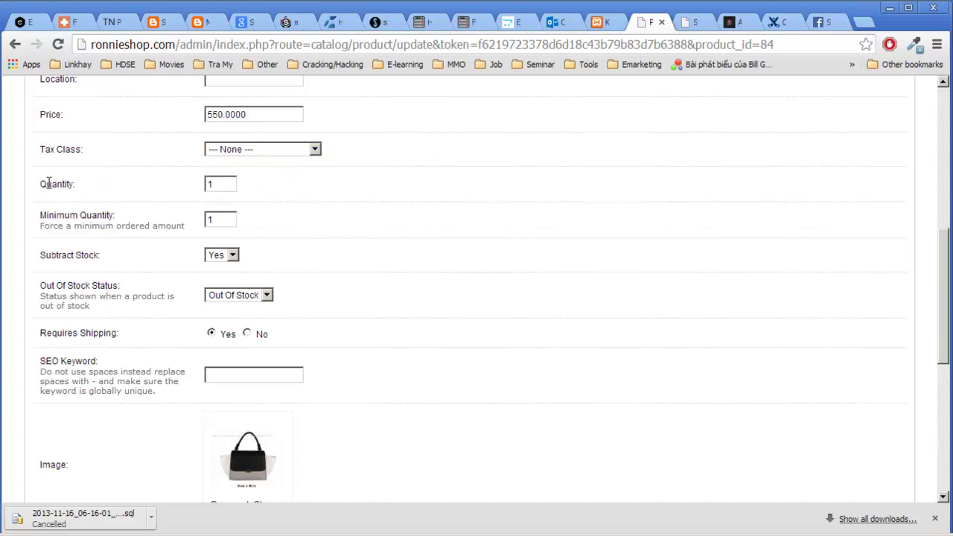
{"action": "left_click_drag", "start_coordinate": [42, 192], "coordinate": [96, 187]}
{"action": "double_click", "coordinate": [219, 185]}
{"action": "left_click", "coordinate": [310, 181]}
{"action": "scroll", "coordinate": [312, 180], "scroll_direction": "down", "scroll_amount": 1}
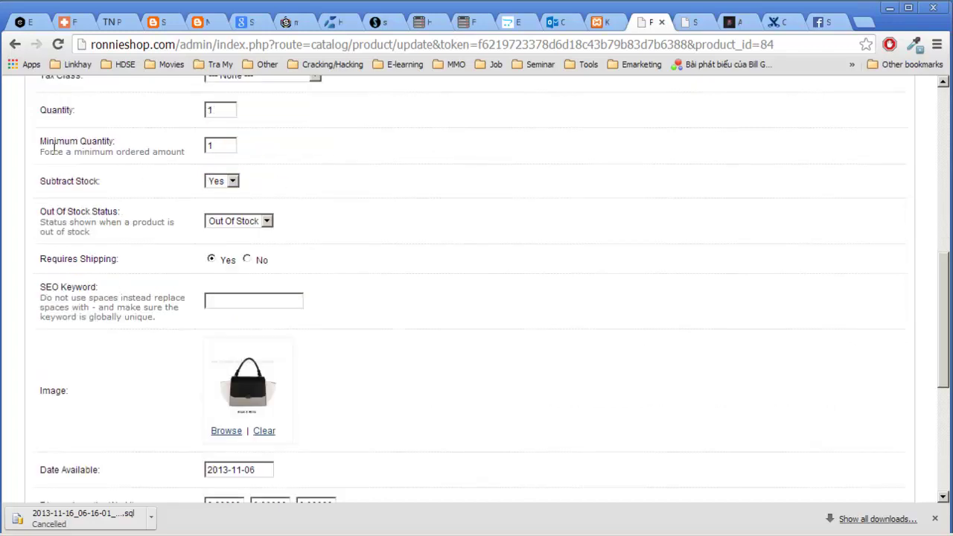
Try a Minimum Quantity of 5 for the product, and set it back to 1.
{"action": "double_click", "coordinate": [222, 146]}
{"action": "type", "text": "5"}
{"action": "double_click", "coordinate": [224, 145]}
{"action": "type", "text": "1"}
{"action": "left_click", "coordinate": [180, 181]}
Set the product's stock Quantity to 100.
{"action": "left_click_drag", "start_coordinate": [41, 186], "coordinate": [103, 181]}
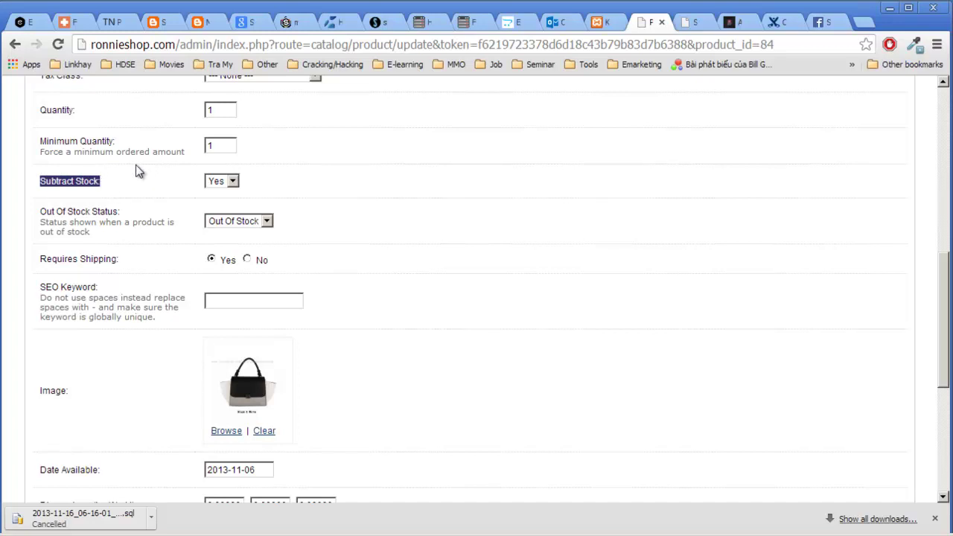
{"action": "scroll", "coordinate": [166, 132], "scroll_direction": "down", "scroll_amount": 1}
{"action": "scroll", "coordinate": [235, 143], "scroll_direction": "up", "scroll_amount": 1}
{"action": "scroll", "coordinate": [223, 140], "scroll_direction": "up", "scroll_amount": 1}
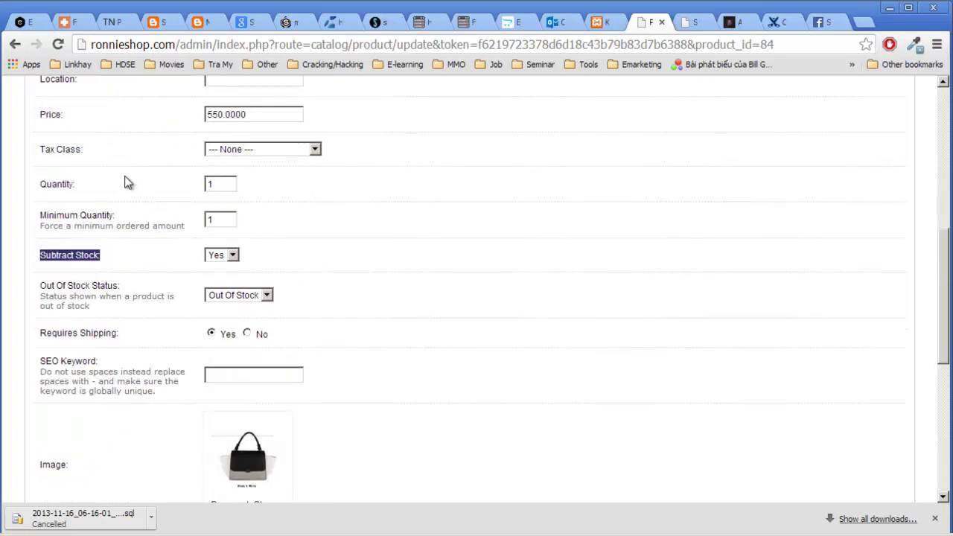
{"action": "scroll", "coordinate": [124, 184], "scroll_direction": "up", "scroll_amount": 1}
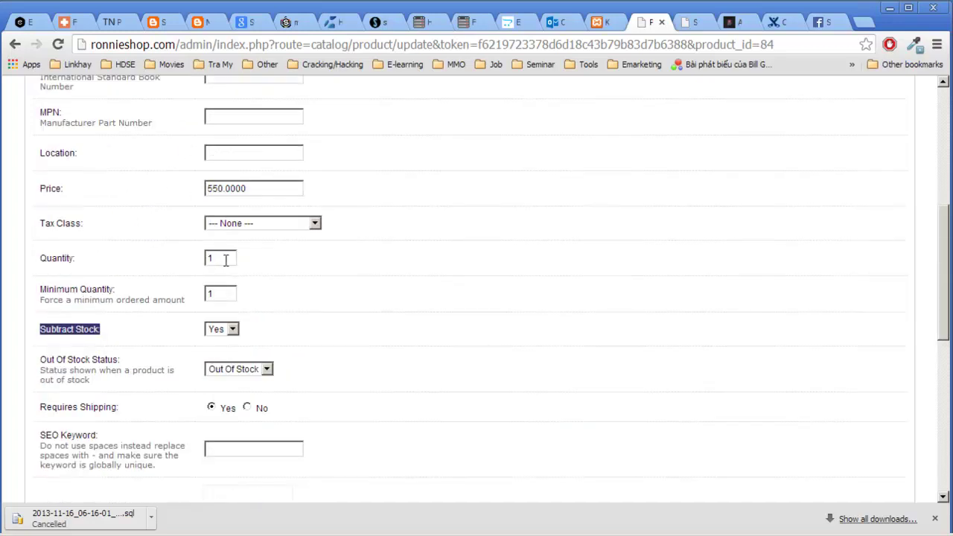
{"action": "left_click_drag", "start_coordinate": [225, 260], "coordinate": [158, 258]}
{"action": "type", "text": "100"}
{"action": "left_click", "coordinate": [351, 291]}
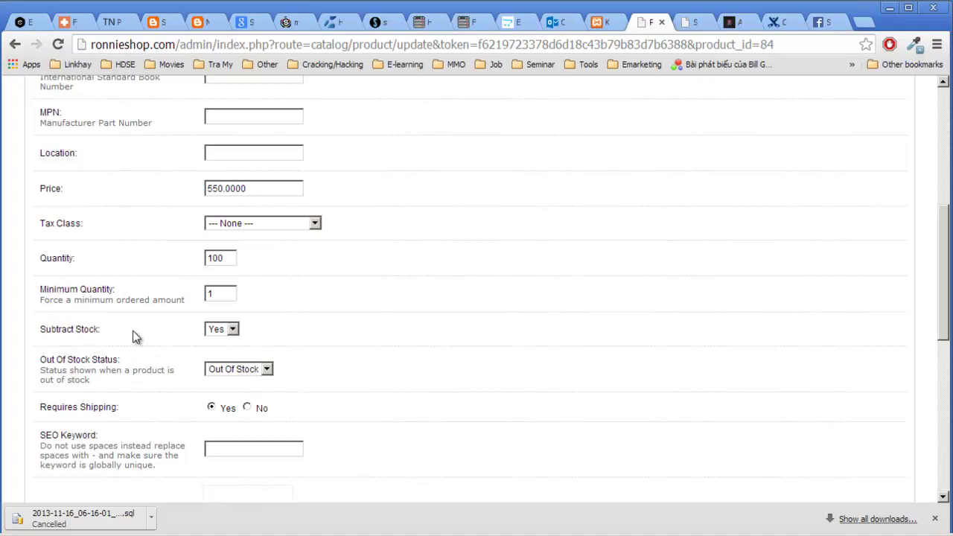
Set the product's stock Quantity to 95.
{"action": "left_click_drag", "start_coordinate": [230, 259], "coordinate": [169, 259]}
{"action": "type", "text": "95"}
{"action": "left_click", "coordinate": [410, 302]}
{"action": "scroll", "coordinate": [410, 302], "scroll_direction": "down", "scroll_amount": 1}
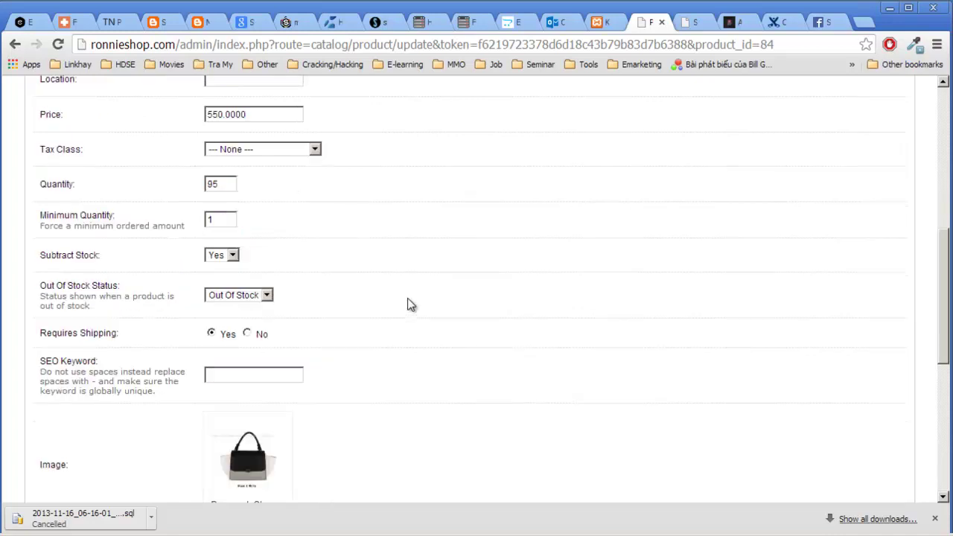
Try setting Subtract Stock to No for the product, and set it back to Yes.
{"action": "scroll", "coordinate": [202, 230], "scroll_direction": "down", "scroll_amount": 1}
{"action": "left_click", "coordinate": [227, 183]}
{"action": "left_click", "coordinate": [216, 206]}
{"action": "double_click", "coordinate": [220, 110]}
{"action": "left_click", "coordinate": [259, 124]}
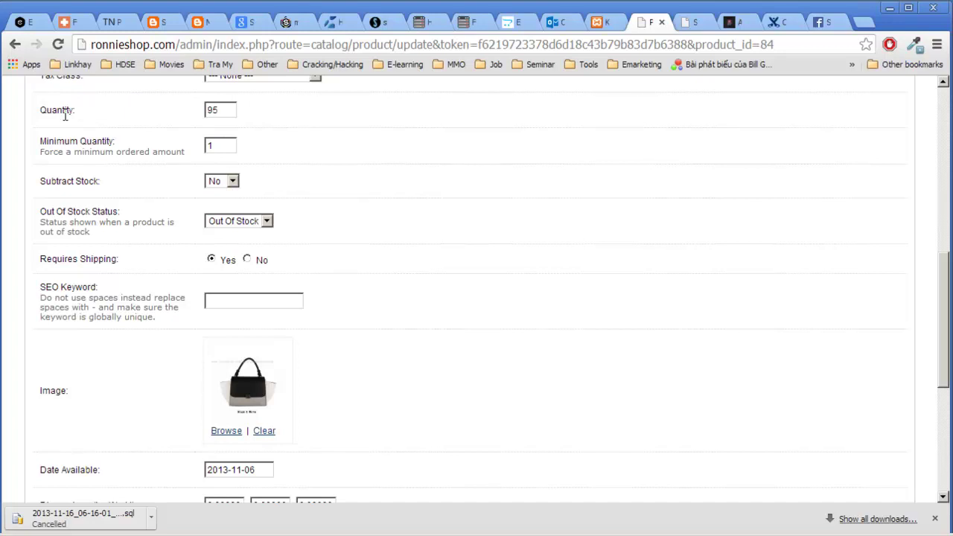
{"action": "left_click", "coordinate": [227, 187]}
{"action": "left_click", "coordinate": [222, 204]}
Review the options available for the product's Out Of Stock Status.
{"action": "scroll", "coordinate": [347, 179], "scroll_direction": "down", "scroll_amount": 2}
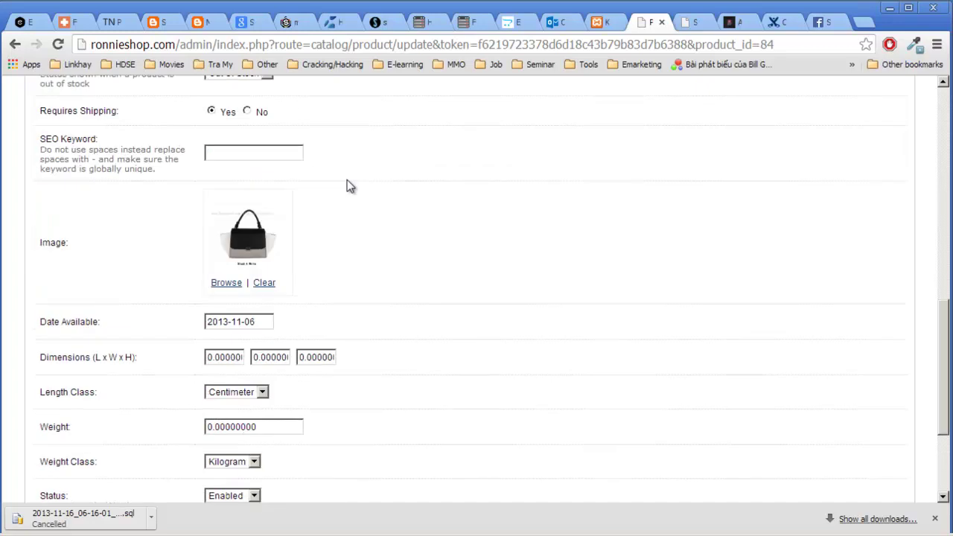
{"action": "scroll", "coordinate": [350, 186], "scroll_direction": "up", "scroll_amount": 1}
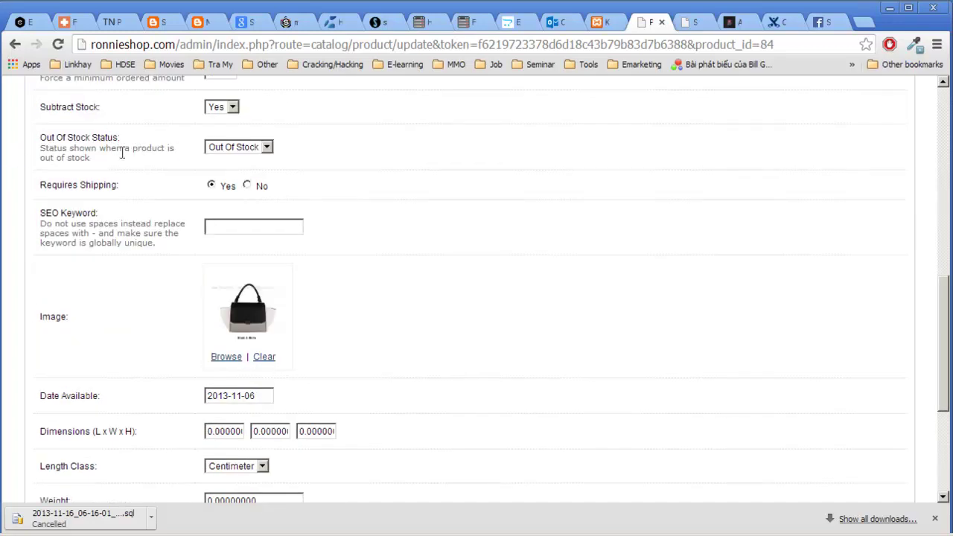
{"action": "left_click", "coordinate": [266, 147]}
{"action": "left_click", "coordinate": [267, 150]}
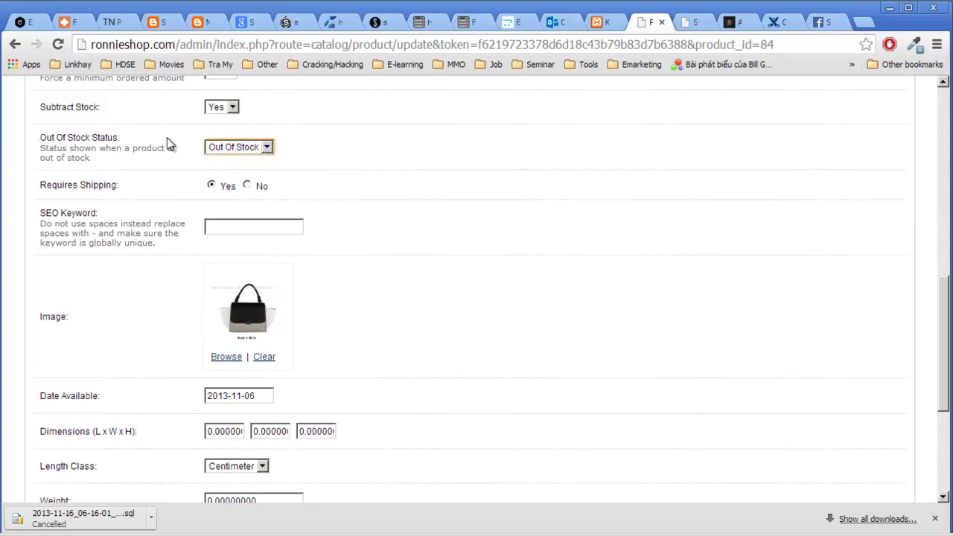
{"action": "left_click", "coordinate": [239, 146]}
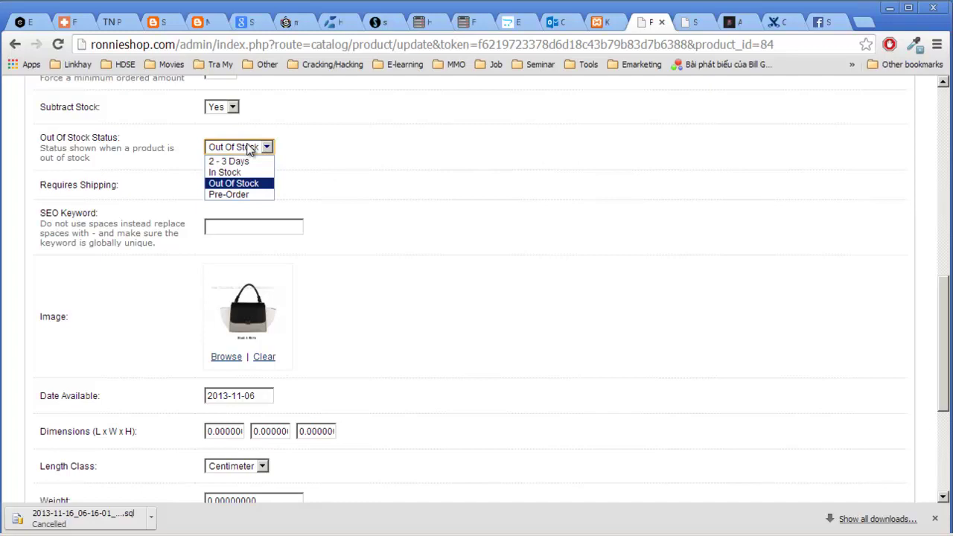
{"action": "left_click", "coordinate": [353, 156]}
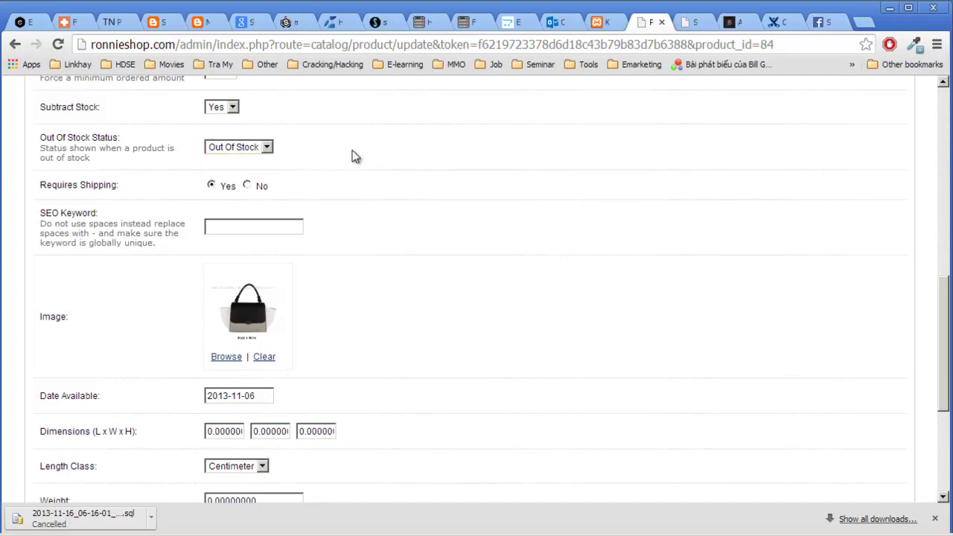
Examine the product's Requires Shipping setting and SEO Keyword field.
{"action": "scroll", "coordinate": [353, 156], "scroll_direction": "down", "scroll_amount": 1}
{"action": "left_click_drag", "start_coordinate": [61, 110], "coordinate": [128, 111]}
{"action": "left_click", "coordinate": [127, 111]}
{"action": "left_click_drag", "start_coordinate": [38, 121], "coordinate": [157, 111]}
{"action": "left_click", "coordinate": [176, 112]}
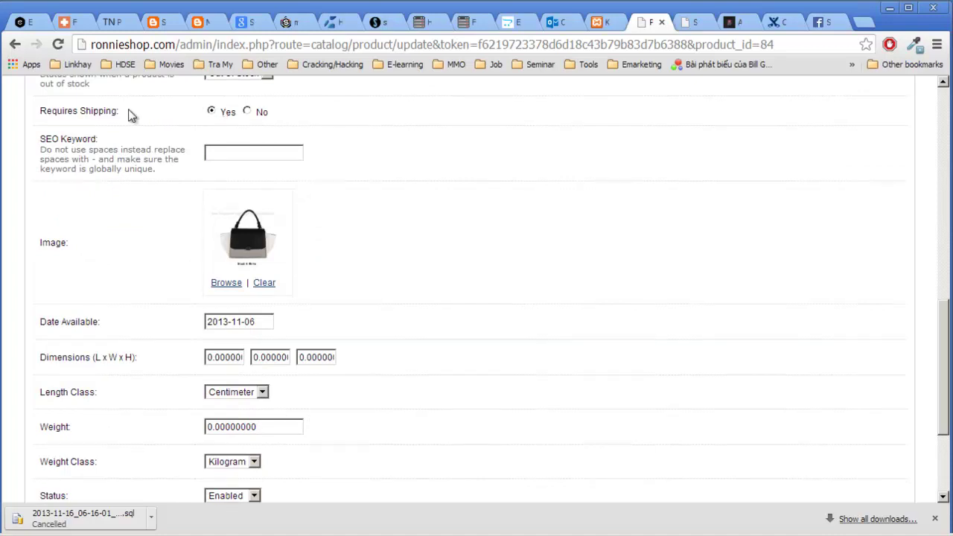
{"action": "double_click", "coordinate": [71, 136]}
{"action": "left_click", "coordinate": [72, 136]}
{"action": "left_click", "coordinate": [241, 152]}
Open the system settings in a separate tab and bring up the default store for editing.
{"action": "scroll", "coordinate": [422, 152], "scroll_direction": "up", "scroll_amount": 10}
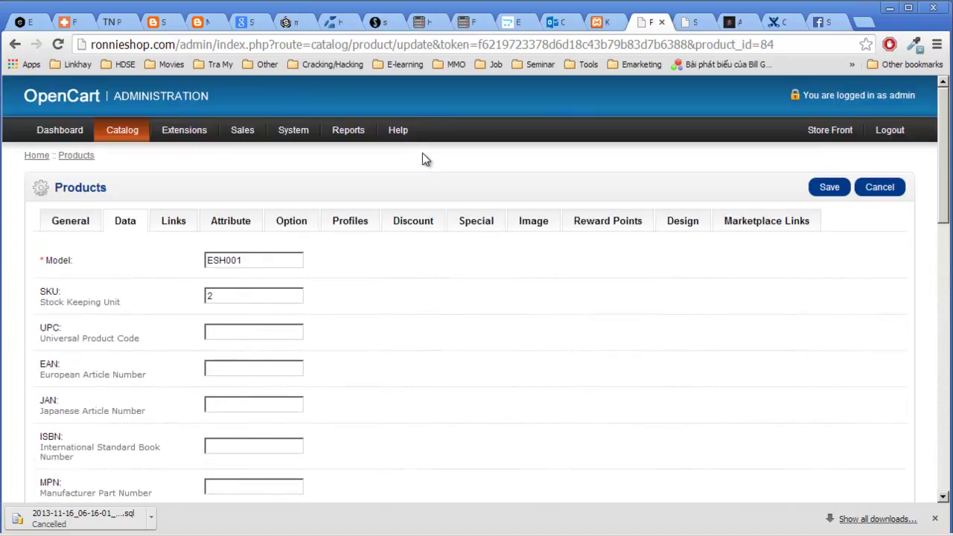
{"action": "mouse_move", "coordinate": [313, 136]}
{"action": "right_click", "coordinate": [313, 153]}
{"action": "left_click", "coordinate": [331, 161]}
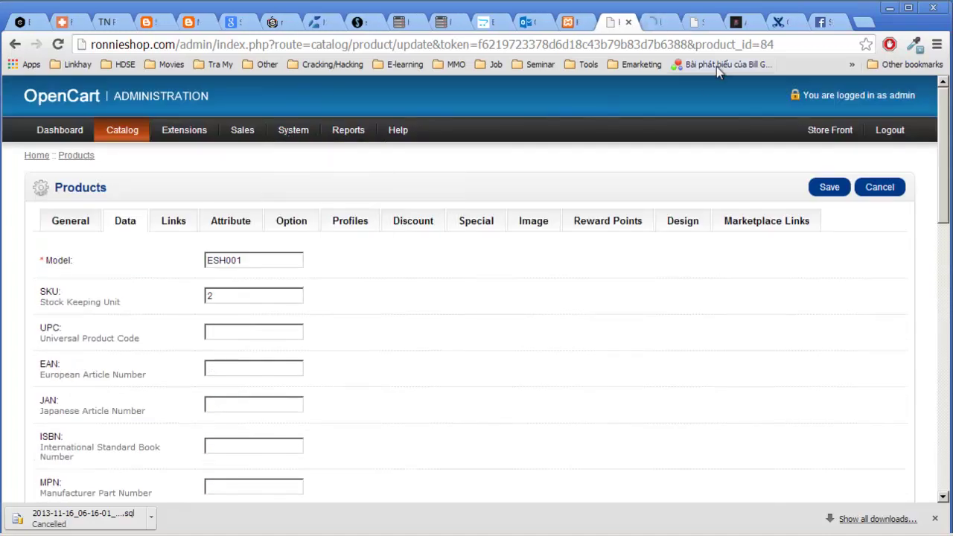
{"action": "key", "text": "ctrl+Tab"}
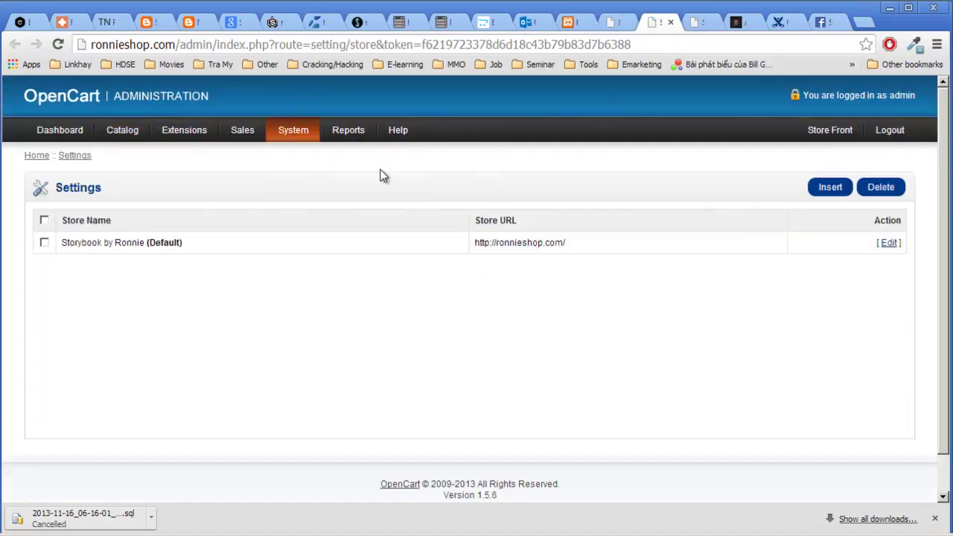
{"action": "left_click", "coordinate": [893, 243]}
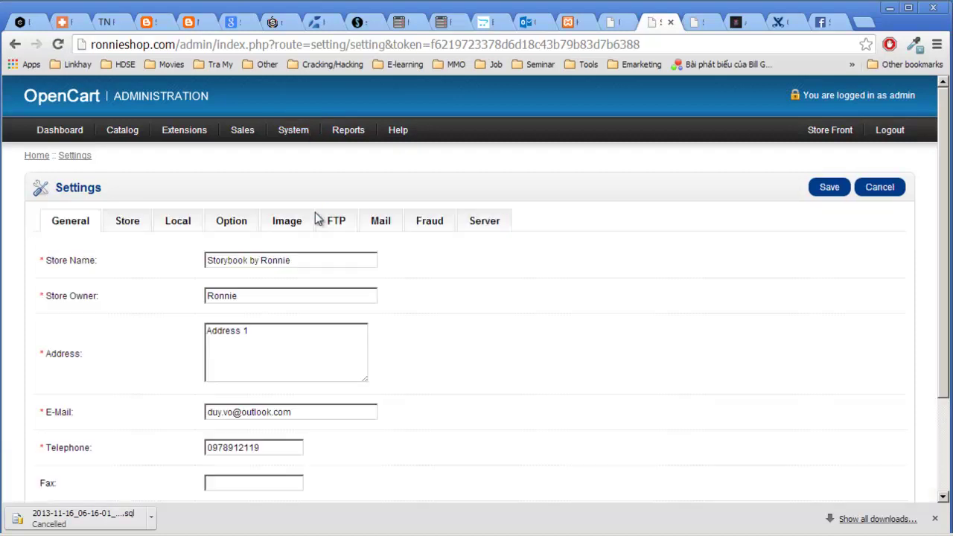
Examine the Use SEO URL's option in the store's server settings, and close the settings tab.
{"action": "left_click", "coordinate": [508, 225]}
{"action": "scroll", "coordinate": [529, 228], "scroll_direction": "down", "scroll_amount": 2}
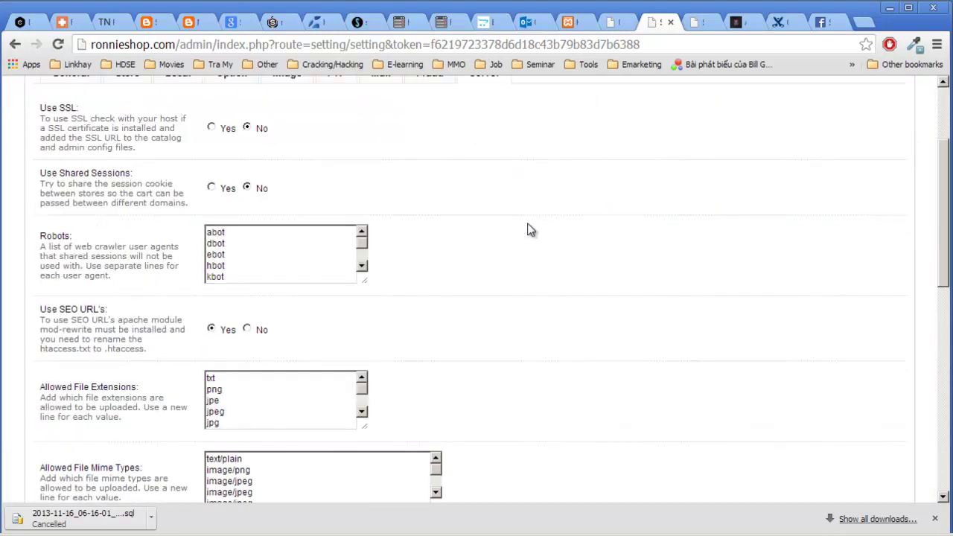
{"action": "left_click_drag", "start_coordinate": [38, 311], "coordinate": [138, 306]}
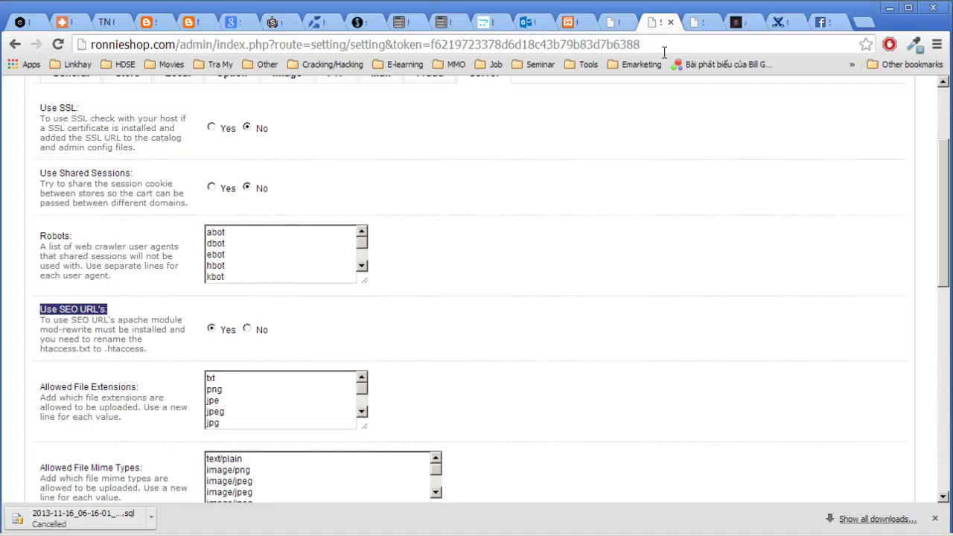
{"action": "left_click", "coordinate": [671, 22]}
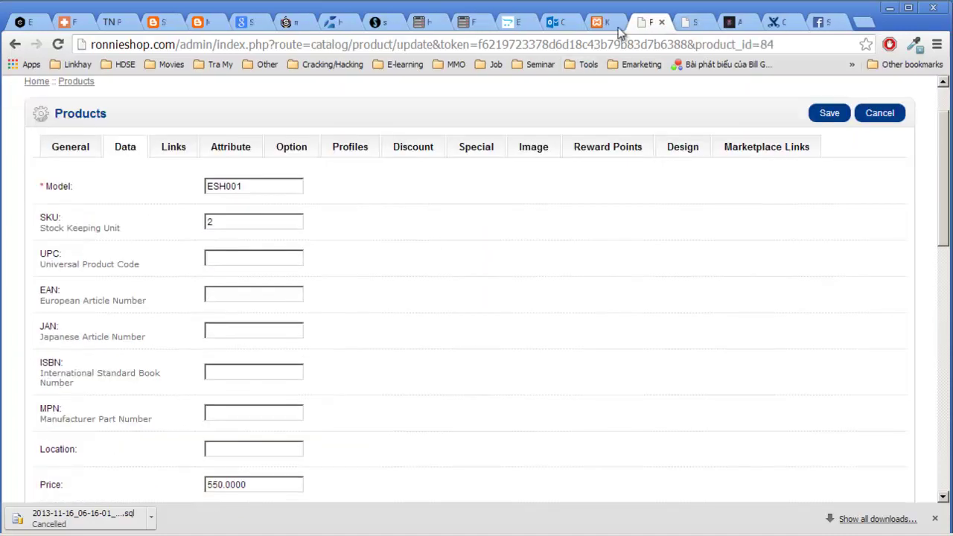
Go back over the SEO Keyword field in the product's data.
{"action": "key", "text": "ctrl+shift+Tab"}
{"action": "key", "text": "ctrl+Tab"}
{"action": "scroll", "coordinate": [362, 276], "scroll_direction": "down", "scroll_amount": 7}
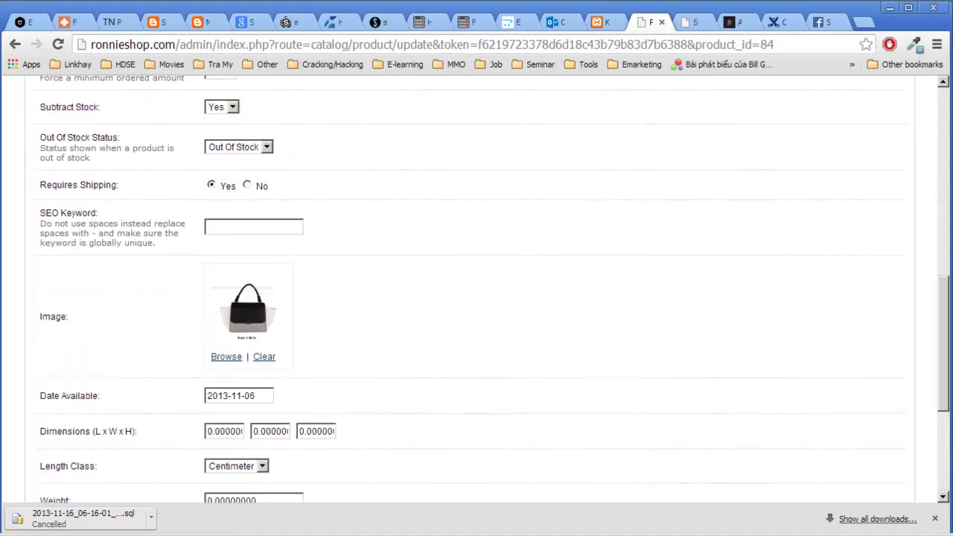
{"action": "left_click_drag", "start_coordinate": [66, 212], "coordinate": [109, 208]}
{"action": "left_click", "coordinate": [227, 219]}
{"action": "left_click", "coordinate": [485, 219]}
{"action": "scroll", "coordinate": [486, 223], "scroll_direction": "down", "scroll_amount": 1}
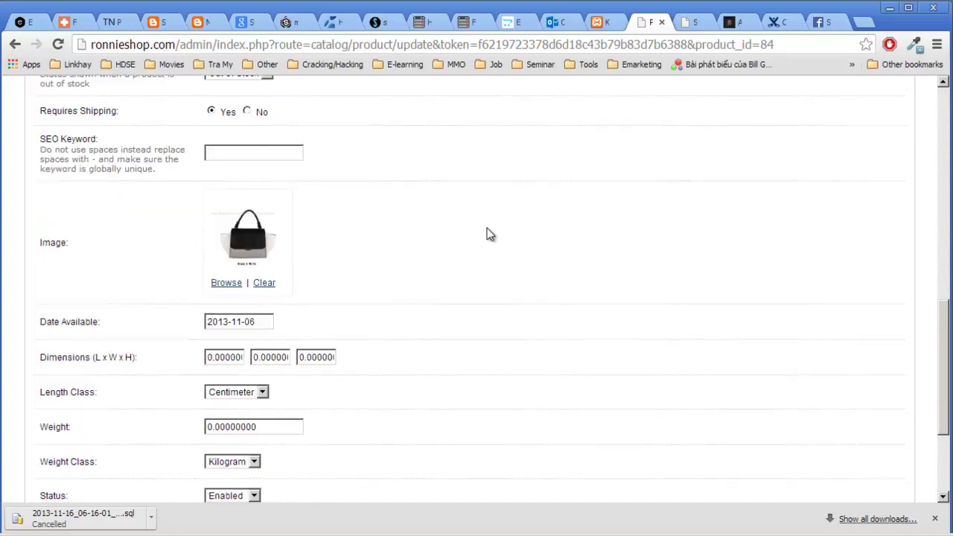
Examine the product's Date Available field.
{"action": "scroll", "coordinate": [486, 234], "scroll_direction": "down", "scroll_amount": 1}
{"action": "left_click_drag", "start_coordinate": [34, 176], "coordinate": [220, 207]}
{"action": "left_click", "coordinate": [151, 251]}
{"action": "scroll", "coordinate": [146, 253], "scroll_direction": "down", "scroll_amount": 1}
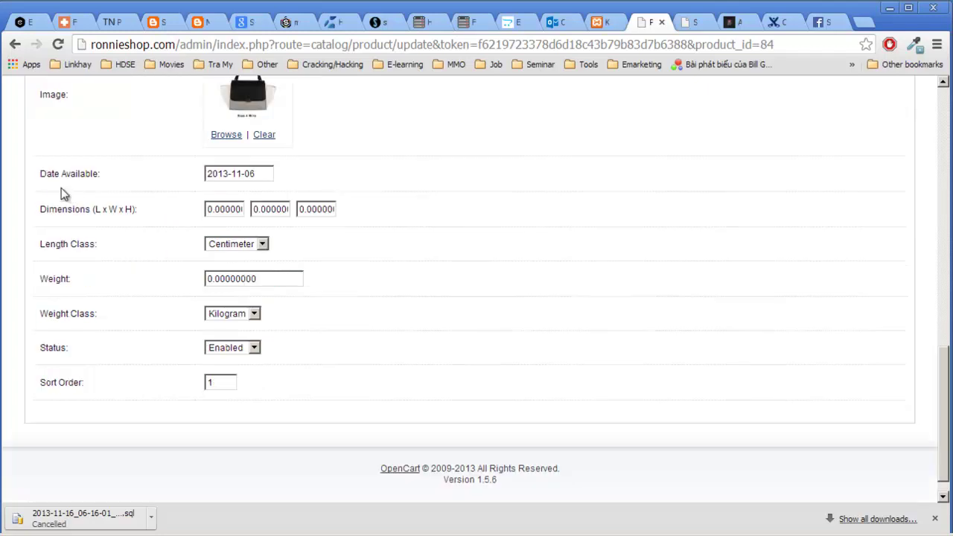
{"action": "left_click_drag", "start_coordinate": [37, 177], "coordinate": [105, 175]}
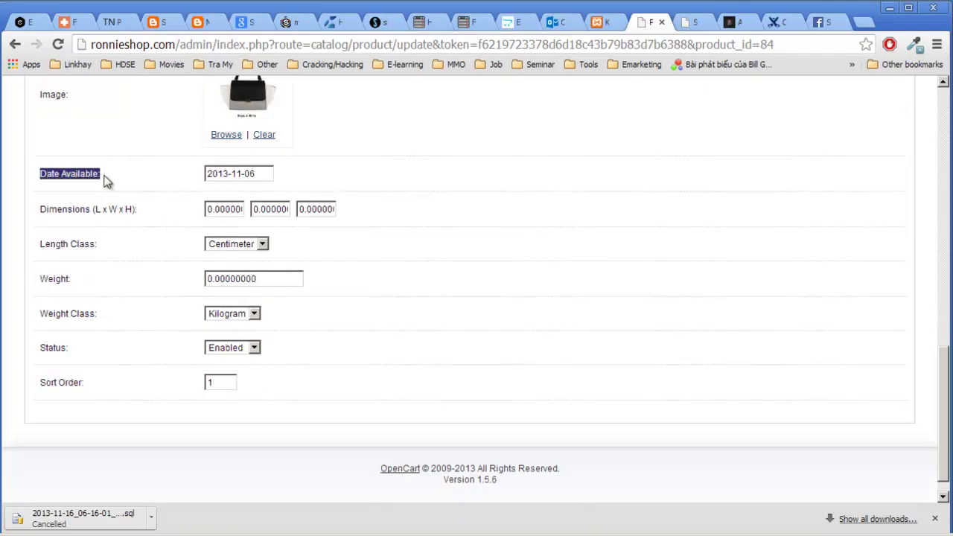
{"action": "left_click", "coordinate": [268, 173]}
{"action": "left_click", "coordinate": [90, 194]}
Examine the product's Dimensions (L x W x H) fields.
{"action": "left_click_drag", "start_coordinate": [42, 211], "coordinate": [146, 212]}
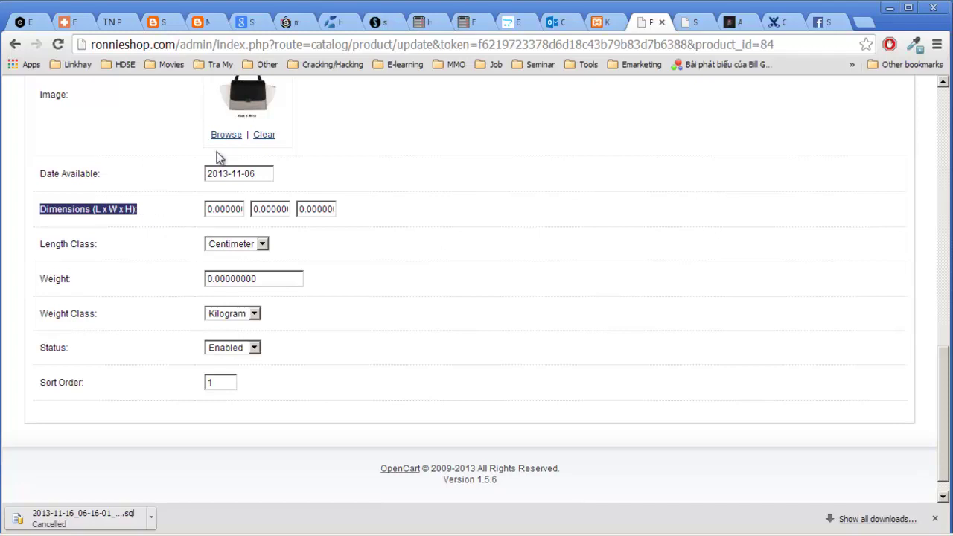
{"action": "left_click", "coordinate": [153, 207]}
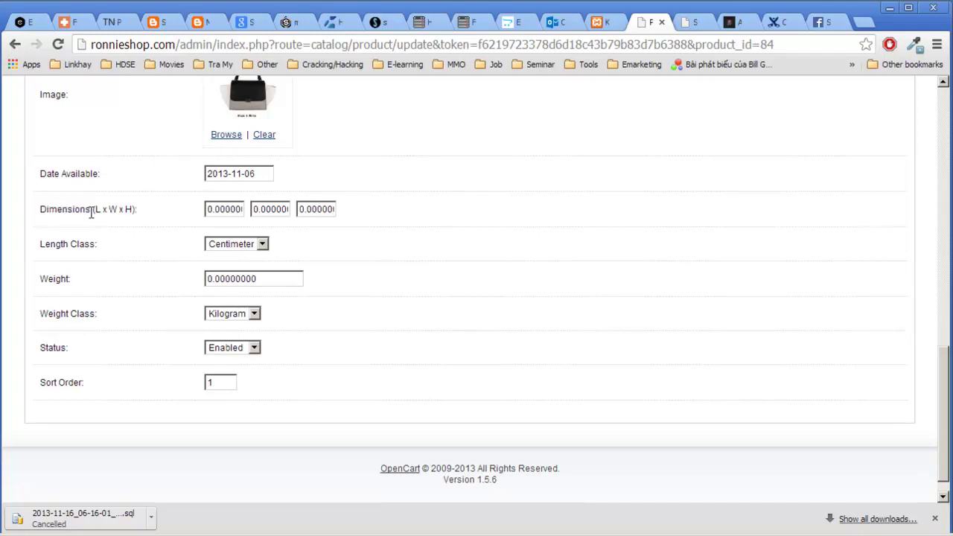
{"action": "left_click_drag", "start_coordinate": [100, 213], "coordinate": [174, 209]}
{"action": "left_click", "coordinate": [137, 209]}
{"action": "left_click", "coordinate": [101, 212]}
{"action": "left_click", "coordinate": [174, 211]}
Review the units available for the product's Length Class and choose Centimeter.
{"action": "left_click_drag", "start_coordinate": [39, 243], "coordinate": [147, 253]}
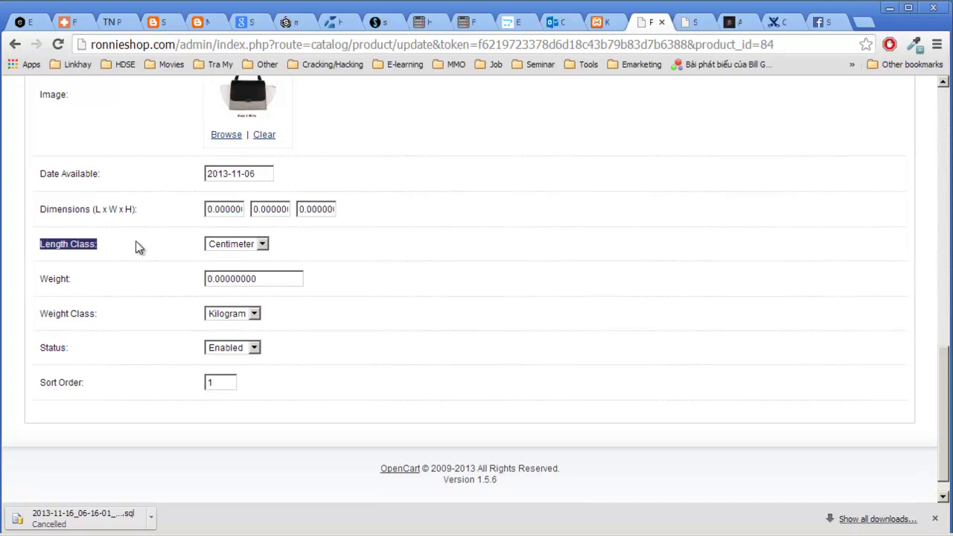
{"action": "left_click", "coordinate": [247, 244]}
{"action": "left_click", "coordinate": [236, 261]}
{"action": "left_click", "coordinate": [243, 246]}
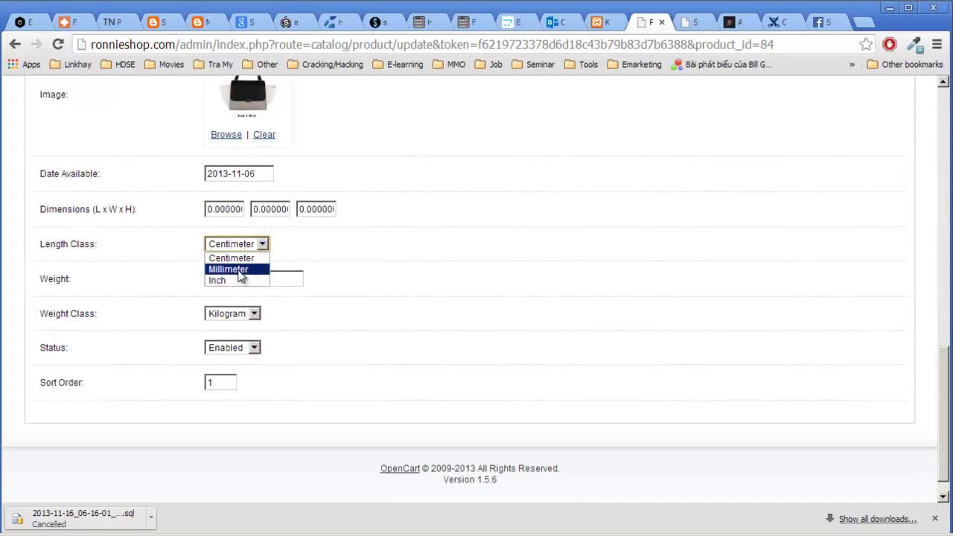
{"action": "left_click", "coordinate": [238, 258]}
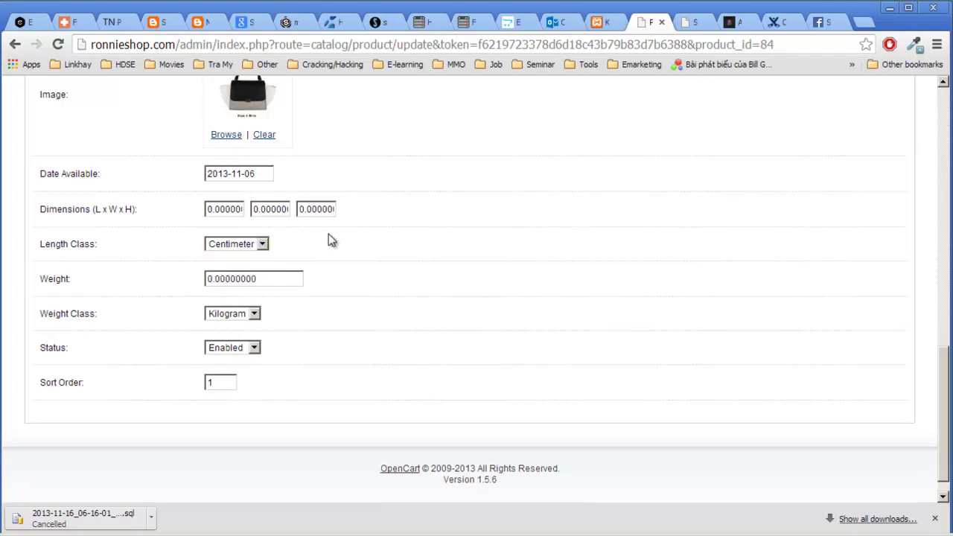
Examine the product's Weight field and review the units available for its Weight Class.
{"action": "left_click_drag", "start_coordinate": [38, 279], "coordinate": [114, 281]}
{"action": "left_click", "coordinate": [114, 282]}
{"action": "left_click", "coordinate": [256, 278]}
{"action": "left_click_drag", "start_coordinate": [262, 279], "coordinate": [152, 271]}
{"action": "left_click", "coordinate": [156, 273]}
{"action": "scroll", "coordinate": [156, 273], "scroll_direction": "down", "scroll_amount": 1}
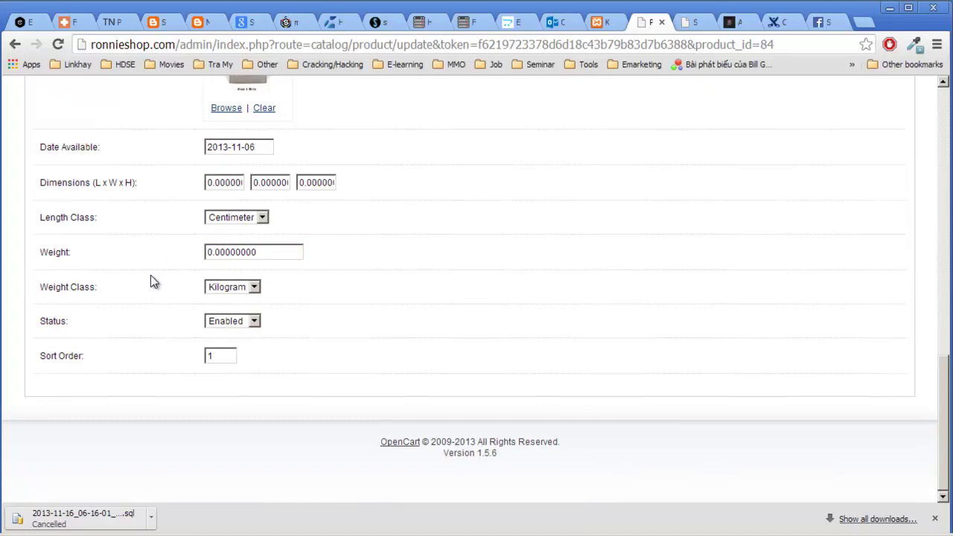
{"action": "double_click", "coordinate": [59, 287]}
{"action": "left_click", "coordinate": [237, 289]}
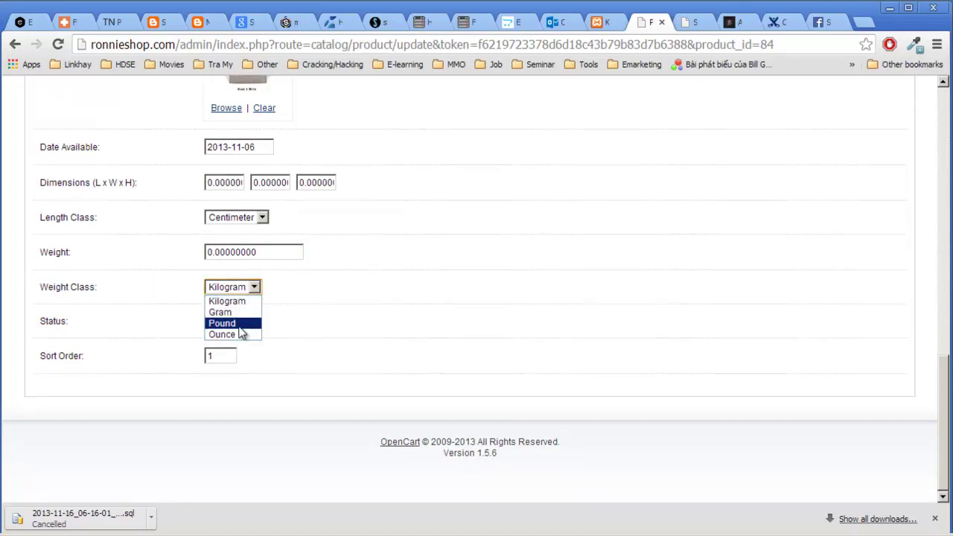
{"action": "left_click", "coordinate": [238, 354]}
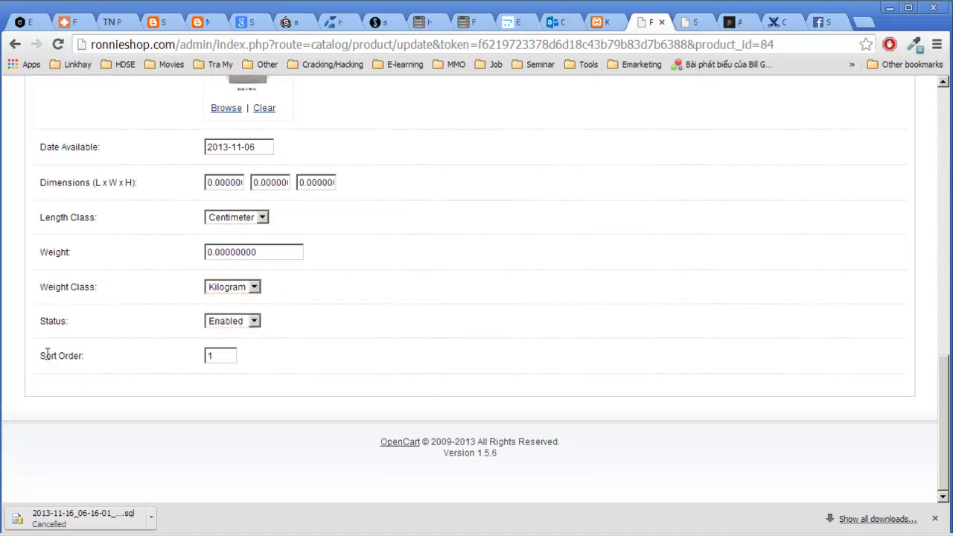
Examine the product's Sort Order field.
{"action": "scroll", "coordinate": [266, 358], "scroll_direction": "up", "scroll_amount": 20}
{"action": "scroll", "coordinate": [266, 362], "scroll_direction": "down", "scroll_amount": 20}
{"action": "left_click_drag", "start_coordinate": [41, 355], "coordinate": [88, 353]}
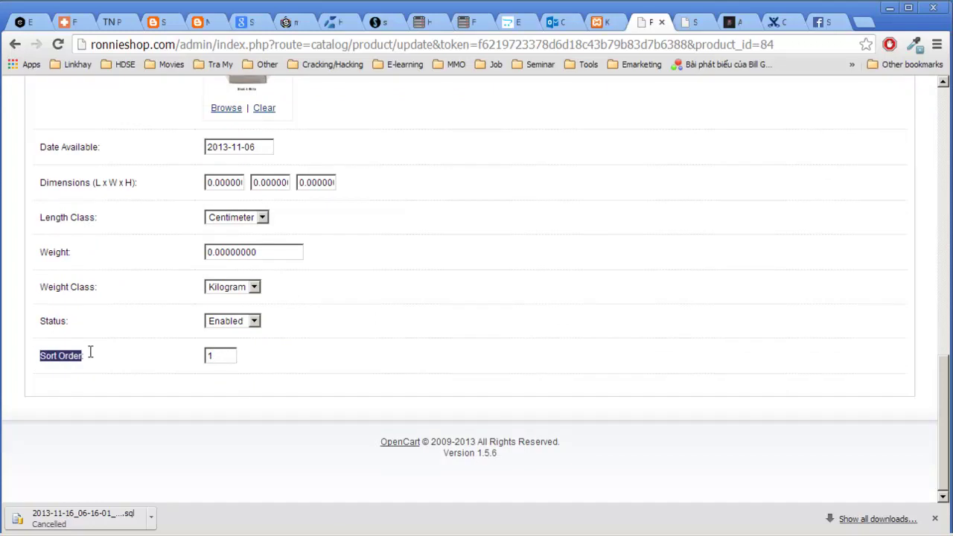
{"action": "left_click", "coordinate": [228, 355]}
{"action": "left_click", "coordinate": [339, 350]}
{"action": "scroll", "coordinate": [339, 350], "scroll_direction": "up", "scroll_amount": 2}
{"action": "scroll", "coordinate": [342, 354], "scroll_direction": "down", "scroll_amount": 2}
{"action": "double_click", "coordinate": [223, 356]}
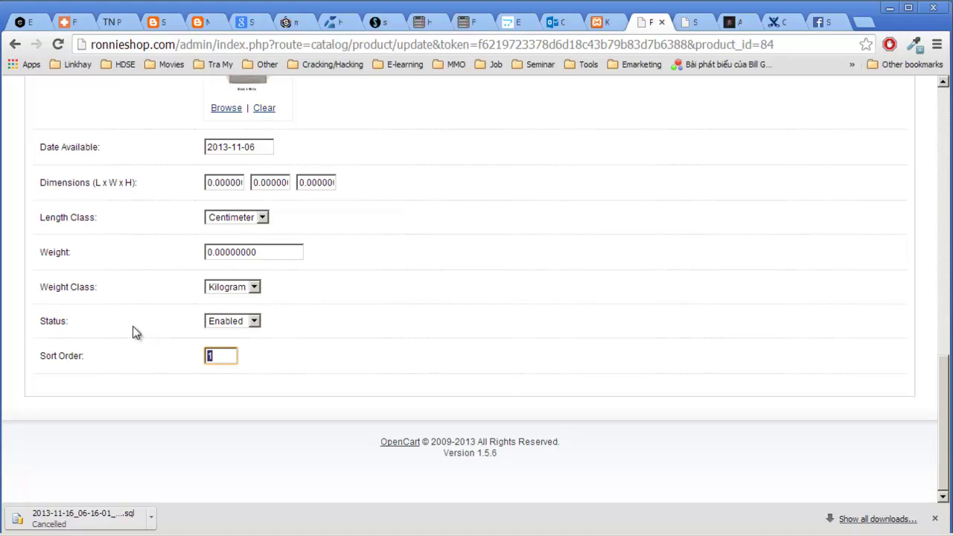
Open the product's link settings and examine the Manufacturer field.
{"action": "scroll", "coordinate": [132, 333], "scroll_direction": "up", "scroll_amount": 15}
{"action": "left_click", "coordinate": [166, 218]}
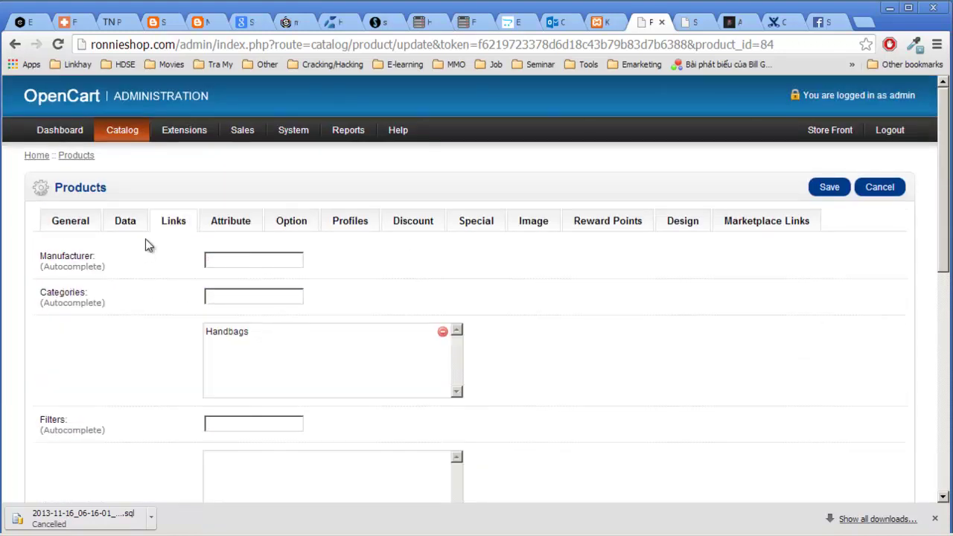
{"action": "scroll", "coordinate": [145, 250], "scroll_direction": "down", "scroll_amount": 2}
{"action": "scroll", "coordinate": [146, 253], "scroll_direction": "up", "scroll_amount": 1}
{"action": "scroll", "coordinate": [152, 245], "scroll_direction": "down", "scroll_amount": 1}
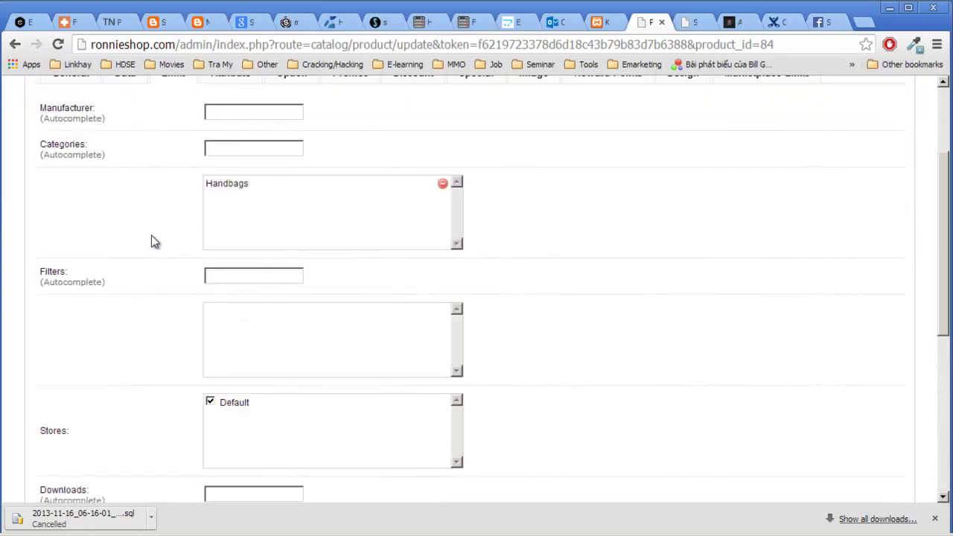
{"action": "triple_click", "coordinate": [84, 107]}
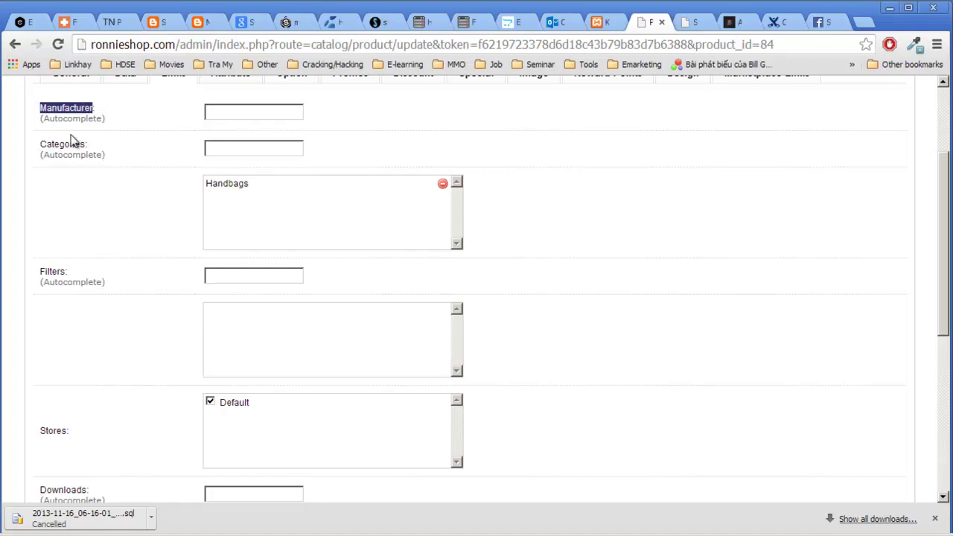
Examine the product's Categories field and the category assigned in its list.
{"action": "triple_click", "coordinate": [67, 141]}
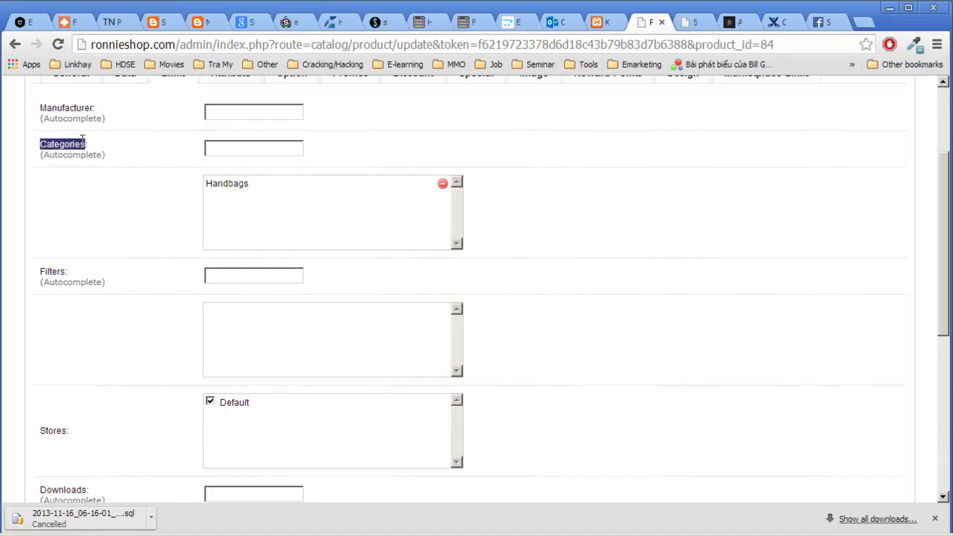
{"action": "left_click", "coordinate": [46, 149]}
{"action": "left_click_drag", "start_coordinate": [39, 146], "coordinate": [105, 149]}
{"action": "left_click", "coordinate": [235, 150]}
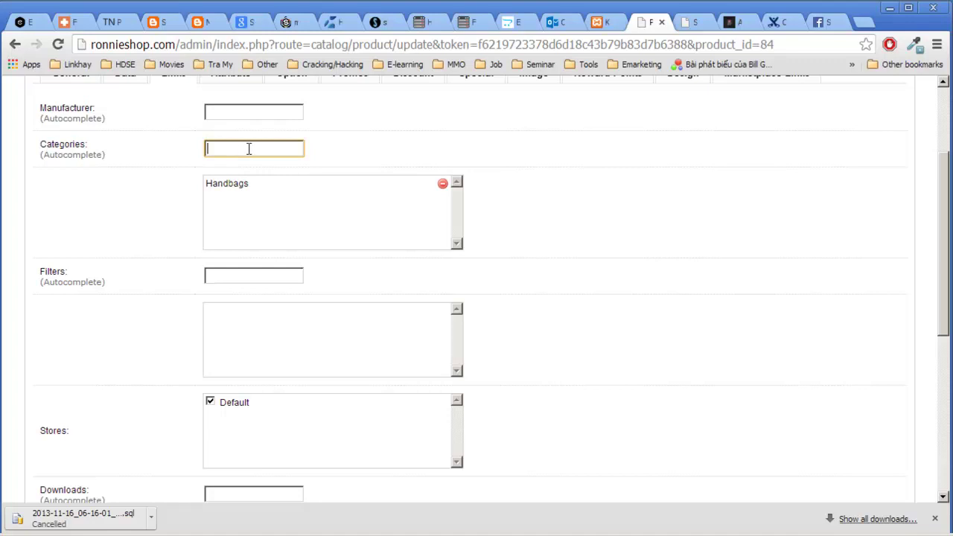
{"action": "scroll", "coordinate": [418, 140], "scroll_direction": "down", "scroll_amount": 1}
{"action": "scroll", "coordinate": [420, 136], "scroll_direction": "up", "scroll_amount": 1}
{"action": "double_click", "coordinate": [208, 187]}
{"action": "left_click", "coordinate": [222, 148]}
Examine the product's Stores and Downloads fields in the link settings.
{"action": "left_click", "coordinate": [66, 205]}
{"action": "scroll", "coordinate": [74, 206], "scroll_direction": "down", "scroll_amount": 1}
{"action": "scroll", "coordinate": [107, 207], "scroll_direction": "down", "scroll_amount": 2}
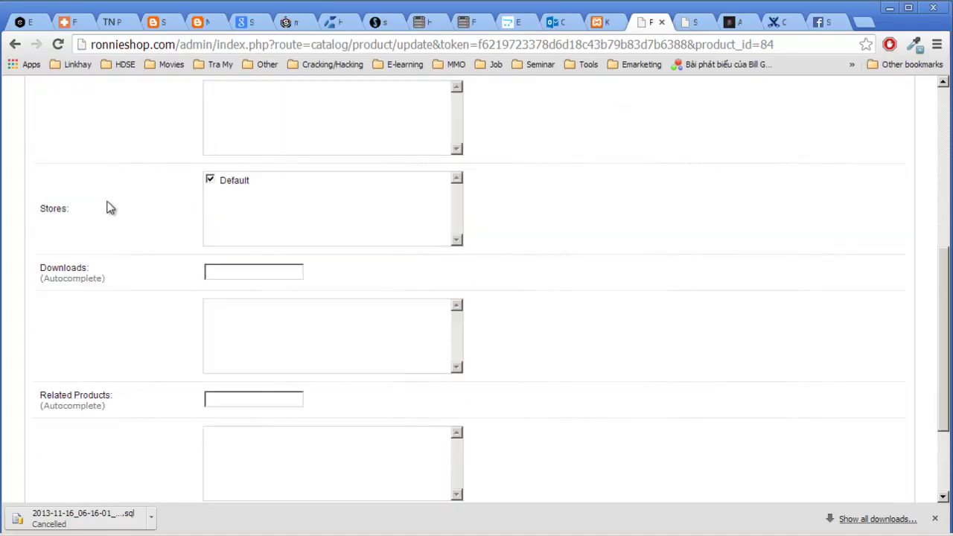
{"action": "scroll", "coordinate": [101, 153], "scroll_direction": "down", "scroll_amount": 1}
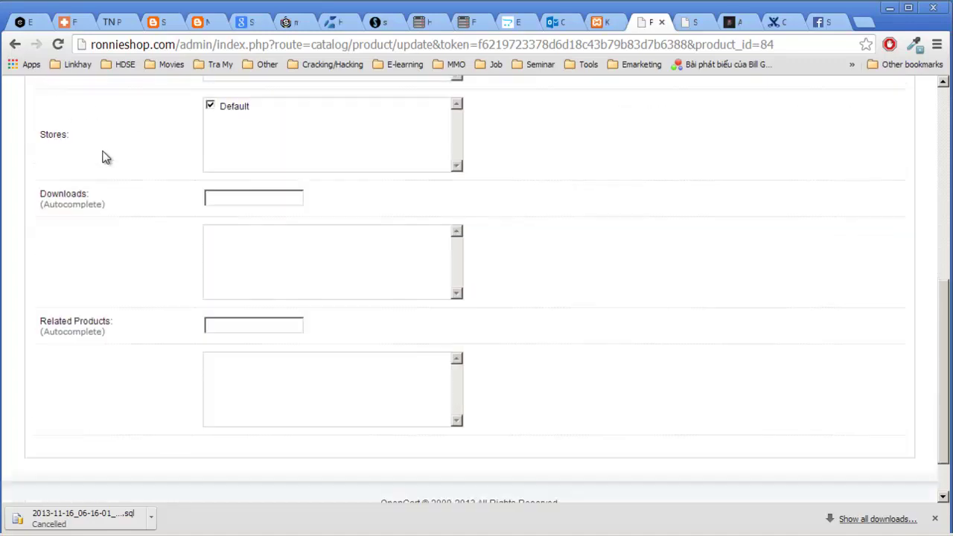
{"action": "double_click", "coordinate": [60, 196]}
{"action": "left_click", "coordinate": [241, 200]}
{"action": "triple_click", "coordinate": [61, 192]}
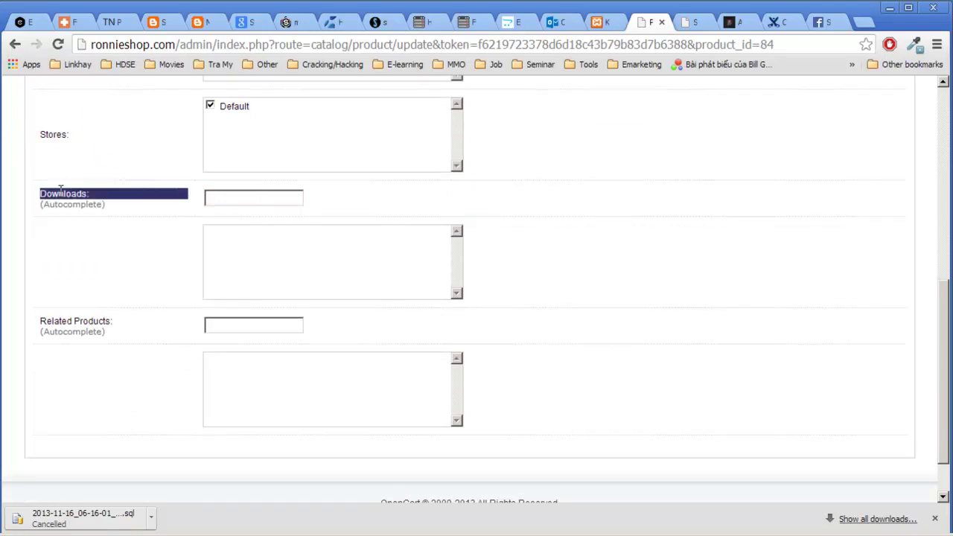
{"action": "left_click_drag", "start_coordinate": [88, 195], "coordinate": [39, 196]}
{"action": "left_click", "coordinate": [238, 200]}
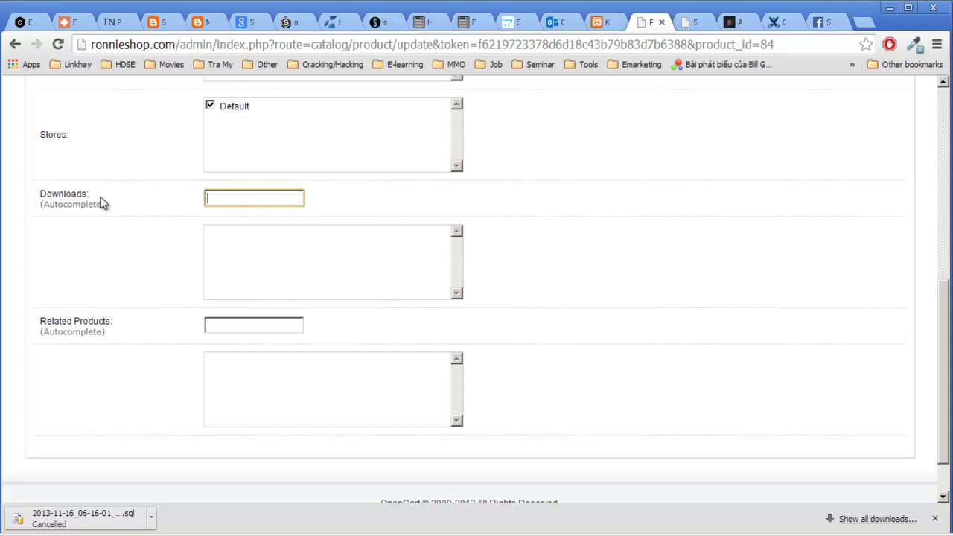
{"action": "left_click_drag", "start_coordinate": [41, 200], "coordinate": [91, 194]}
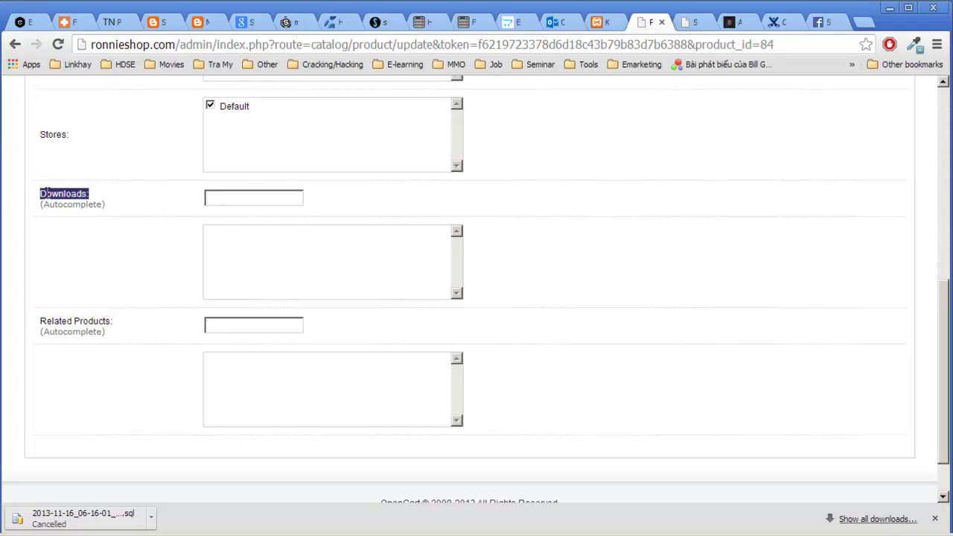
{"action": "left_click", "coordinate": [213, 198]}
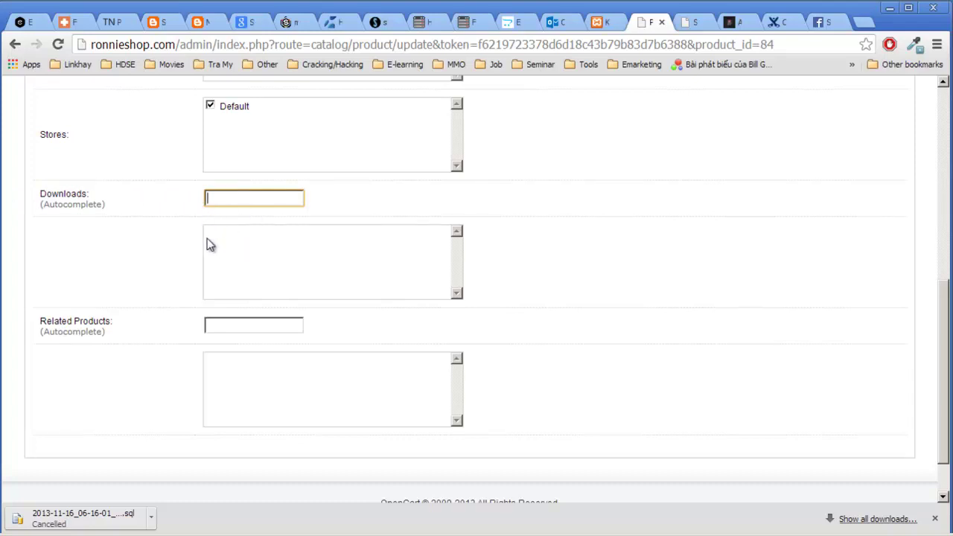
{"action": "left_click", "coordinate": [270, 287]}
Examine the product's Related Products field and its list of linked products.
{"action": "scroll", "coordinate": [270, 287], "scroll_direction": "down", "scroll_amount": 2}
{"action": "left_click_drag", "start_coordinate": [38, 260], "coordinate": [124, 263]}
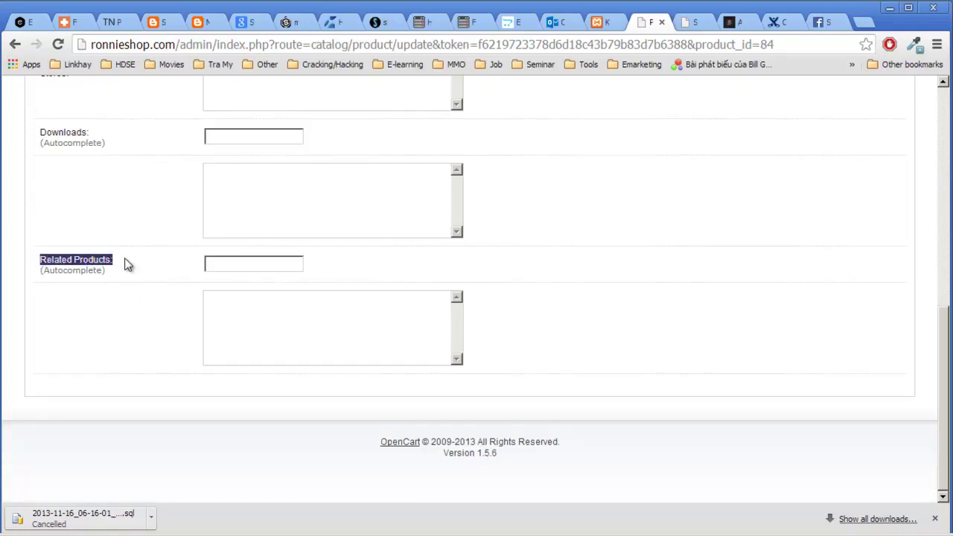
{"action": "left_click", "coordinate": [123, 265]}
{"action": "left_click_drag", "start_coordinate": [47, 279], "coordinate": [155, 268]}
{"action": "left_click", "coordinate": [156, 268]}
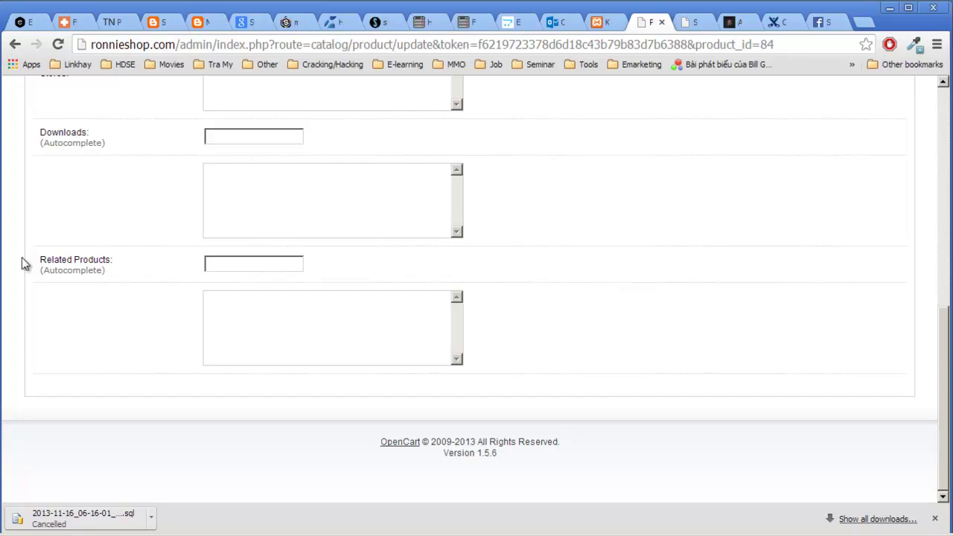
{"action": "left_click", "coordinate": [237, 263]}
{"action": "left_click", "coordinate": [215, 309]}
Open the product's attribute settings and add a blank attribute row, ready for its name to be entered.
{"action": "scroll", "coordinate": [564, 289], "scroll_direction": "up", "scroll_amount": 10}
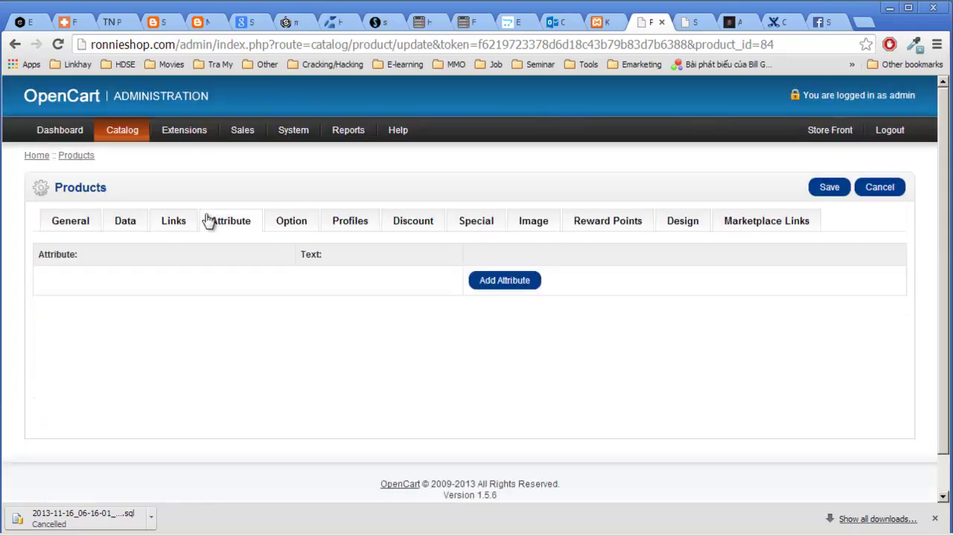
{"action": "left_click", "coordinate": [217, 219]}
{"action": "double_click", "coordinate": [60, 215]}
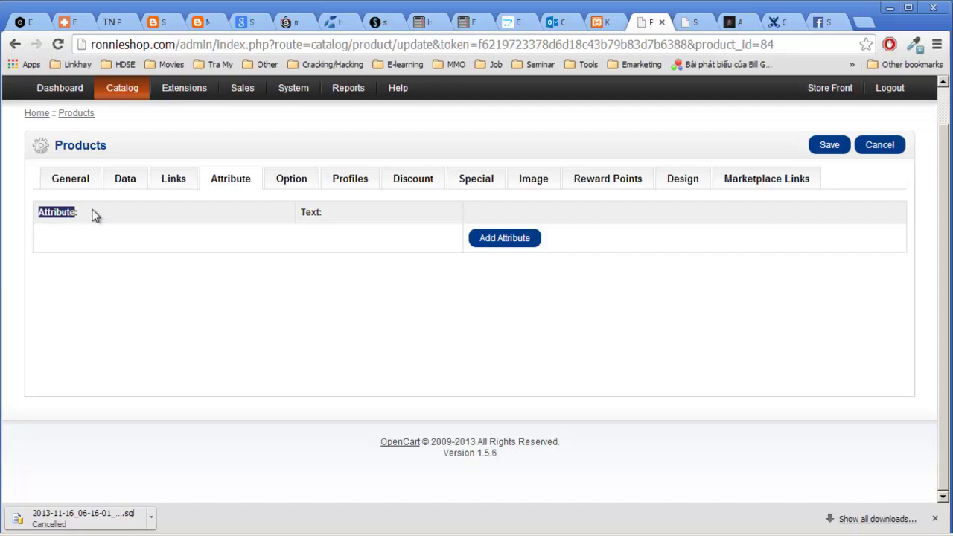
{"action": "left_click", "coordinate": [520, 241]}
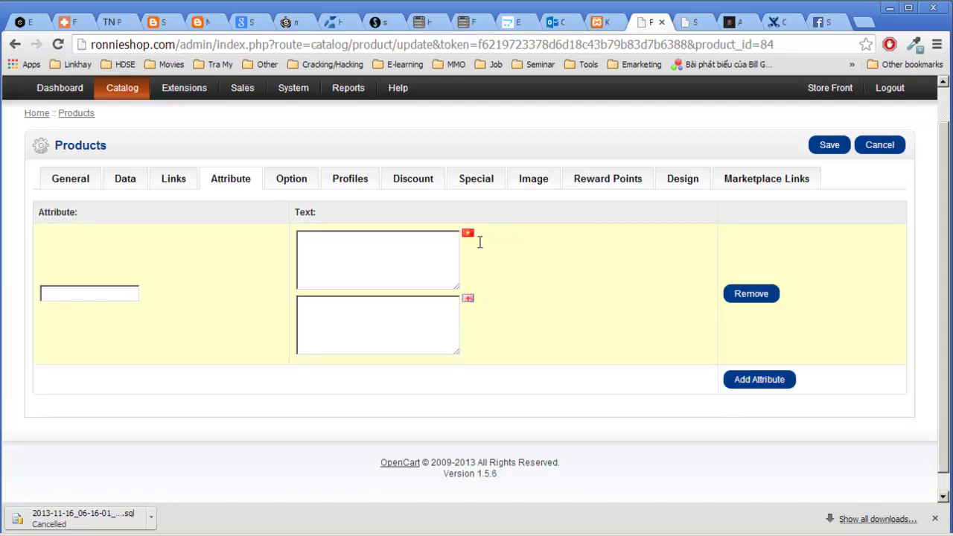
{"action": "left_click", "coordinate": [78, 293]}
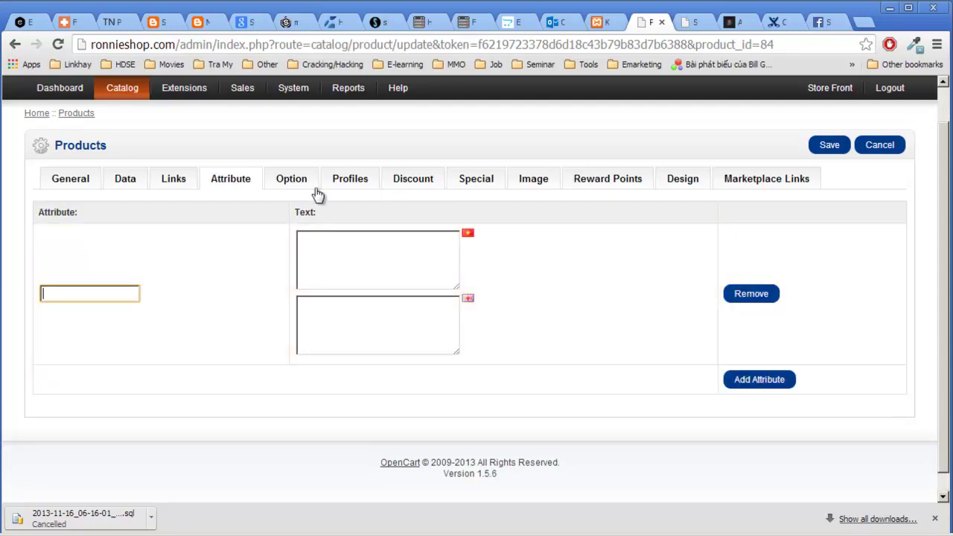
Open the product's option settings and review the colours available for the Black & White and Beige Burgundy option values.
{"action": "left_click", "coordinate": [292, 187]}
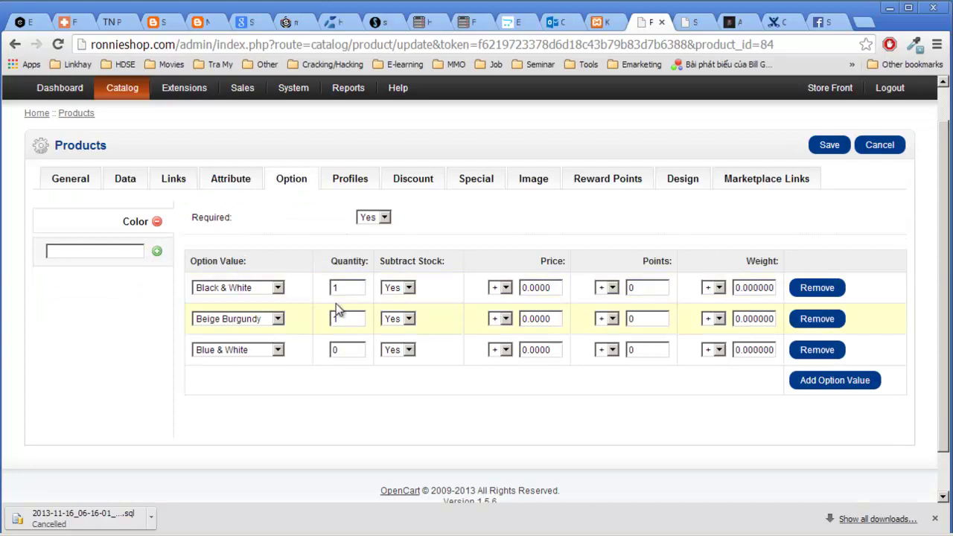
{"action": "scroll", "coordinate": [336, 303], "scroll_direction": "down", "scroll_amount": 1}
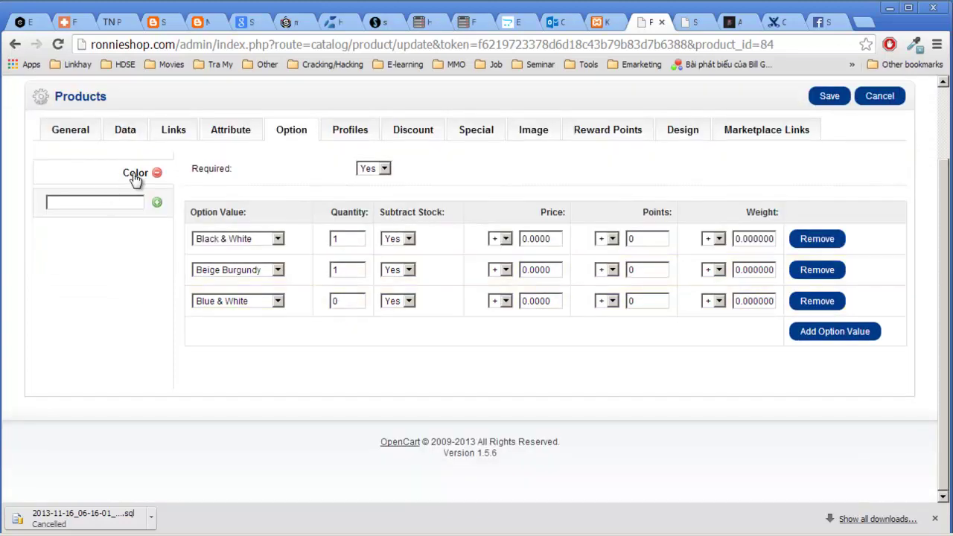
{"action": "left_click", "coordinate": [250, 239]}
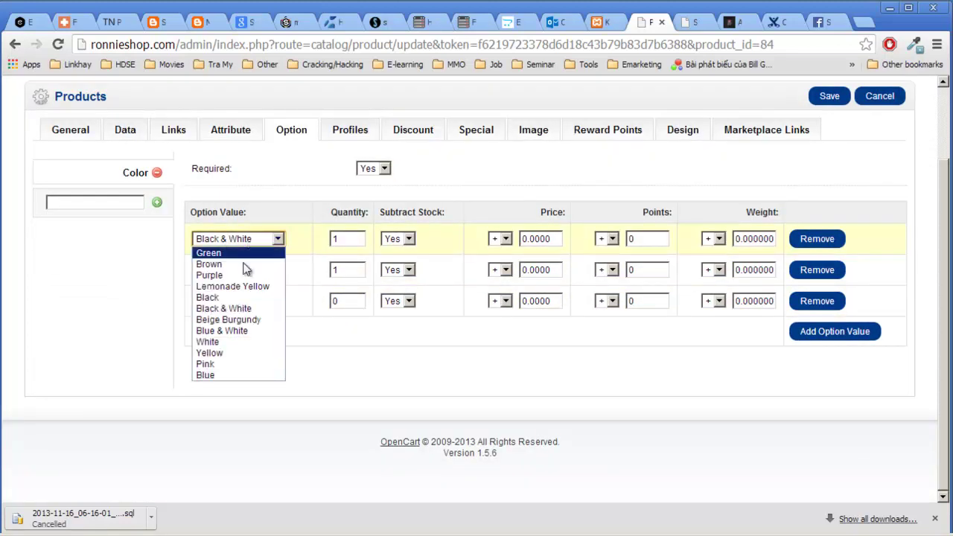
{"action": "left_click", "coordinate": [231, 271]}
{"action": "left_click", "coordinate": [230, 275]}
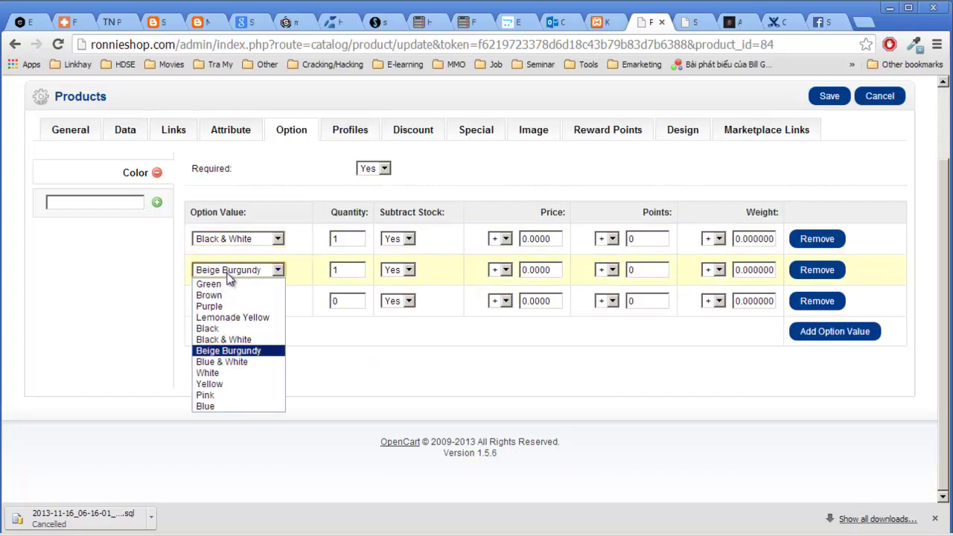
{"action": "left_click", "coordinate": [229, 273]}
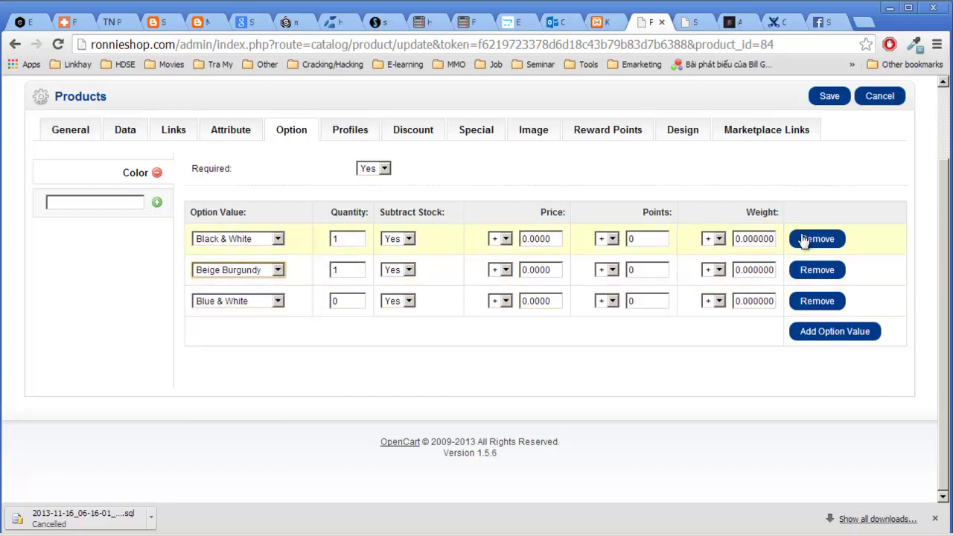
Examine the Color option's Required setting and its Quantity and Subtract Stock columns.
{"action": "left_click", "coordinate": [384, 168]}
{"action": "left_click", "coordinate": [387, 171]}
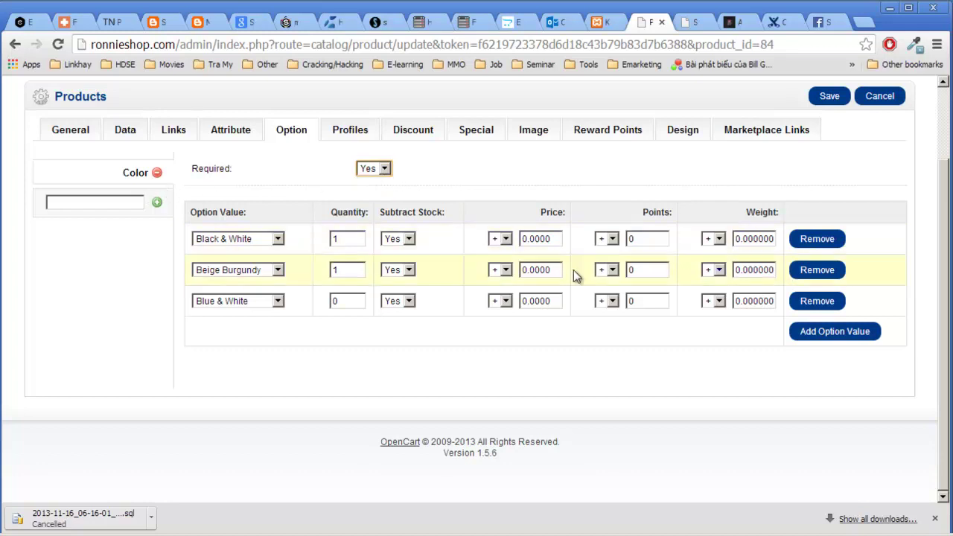
{"action": "left_click_drag", "start_coordinate": [328, 212], "coordinate": [321, 239]}
{"action": "left_click_drag", "start_coordinate": [349, 271], "coordinate": [314, 271]}
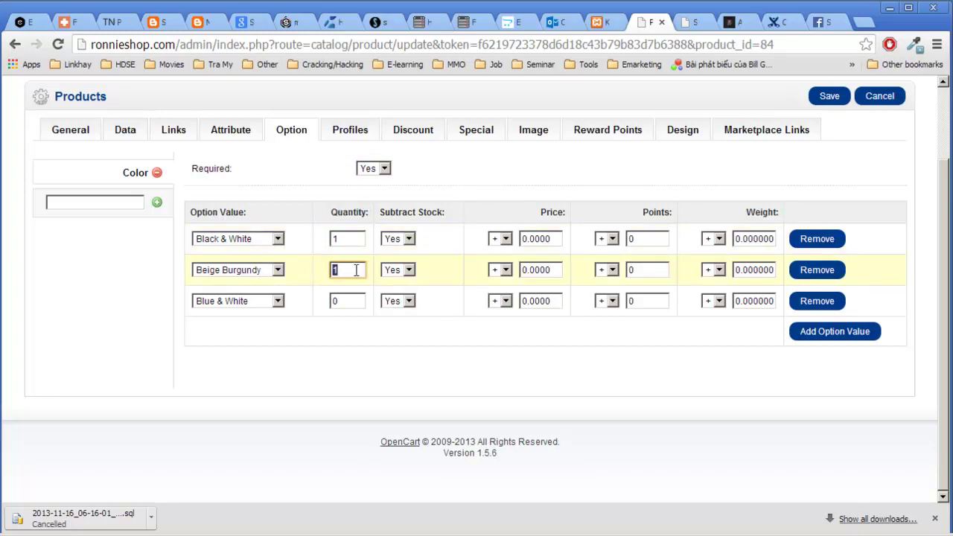
{"action": "left_click_drag", "start_coordinate": [379, 212], "coordinate": [447, 212]}
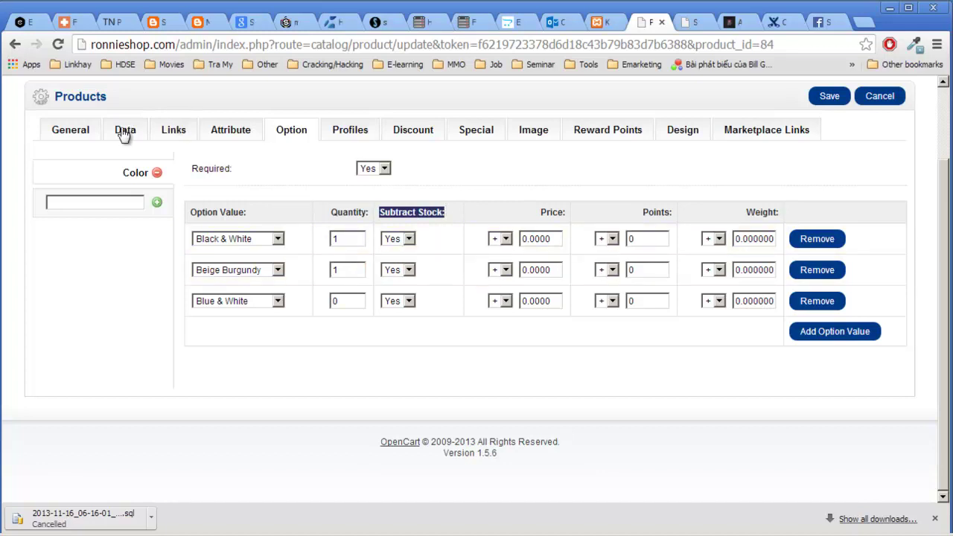
Examine the Price column of the Color option, including the plus and minus choices for the Black & White value.
{"action": "left_click", "coordinate": [554, 238]}
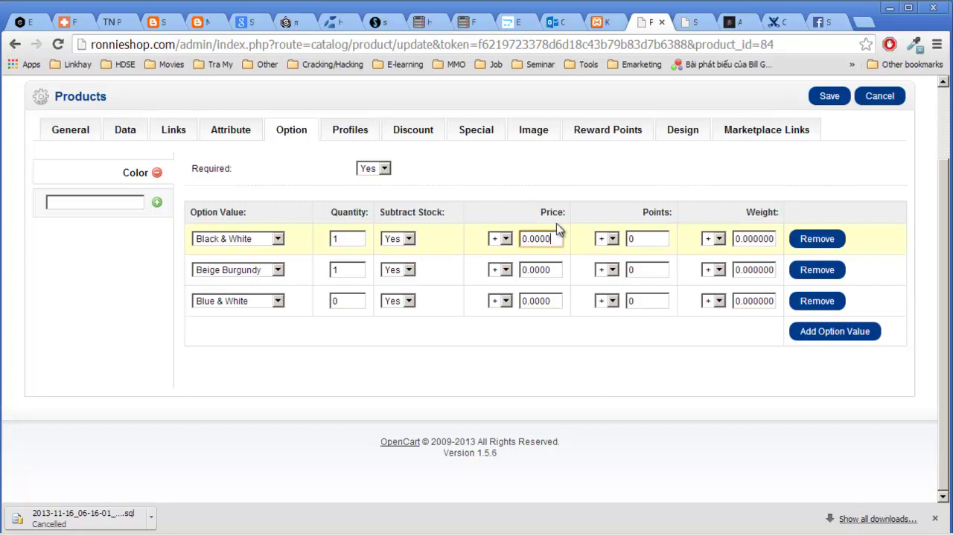
{"action": "mouse_move", "coordinate": [565, 210]}
{"action": "left_mouse_down"}
{"action": "mouse_move", "coordinate": [533, 211]}
{"action": "mouse_move", "coordinate": [571, 214]}
{"action": "left_mouse_up"}
{"action": "left_click", "coordinate": [500, 239]}
{"action": "left_click", "coordinate": [527, 229]}
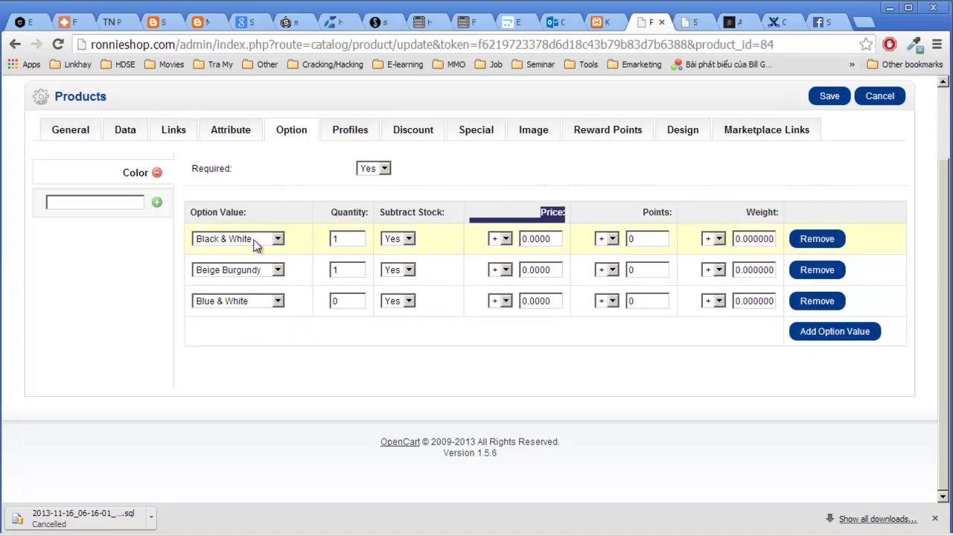
{"action": "left_click_drag", "start_coordinate": [562, 244], "coordinate": [506, 240]}
{"action": "left_click", "coordinate": [626, 388]}
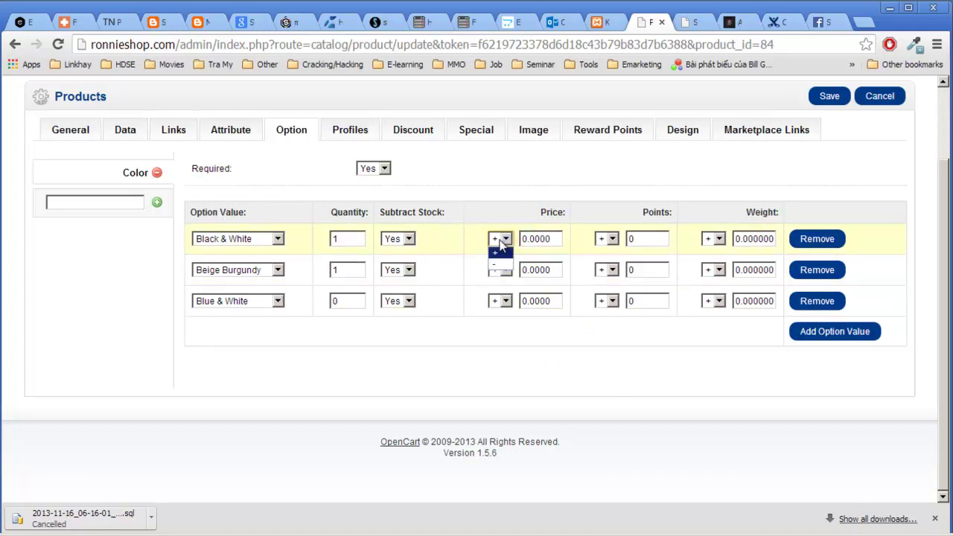
{"action": "left_click", "coordinate": [520, 238]}
{"action": "double_click", "coordinate": [519, 239]}
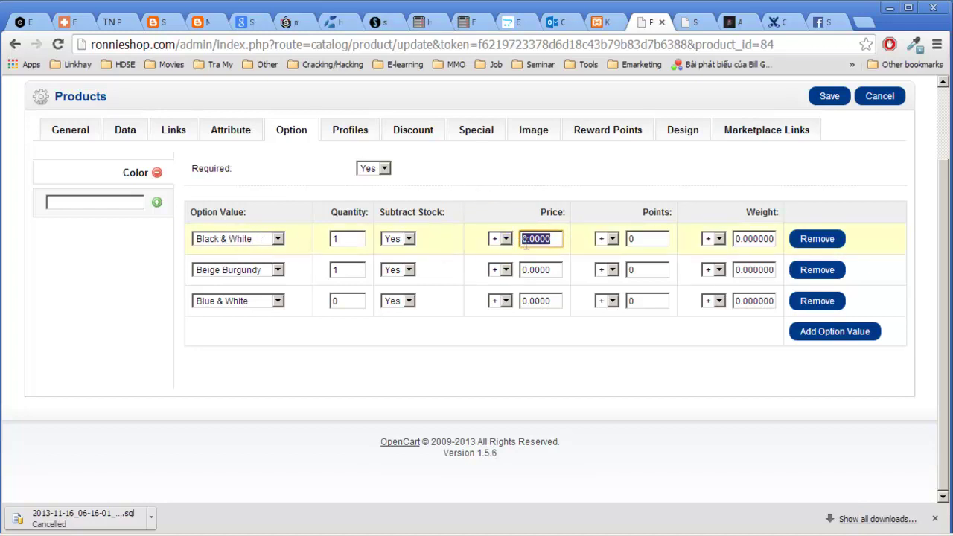
{"action": "left_click", "coordinate": [503, 239]}
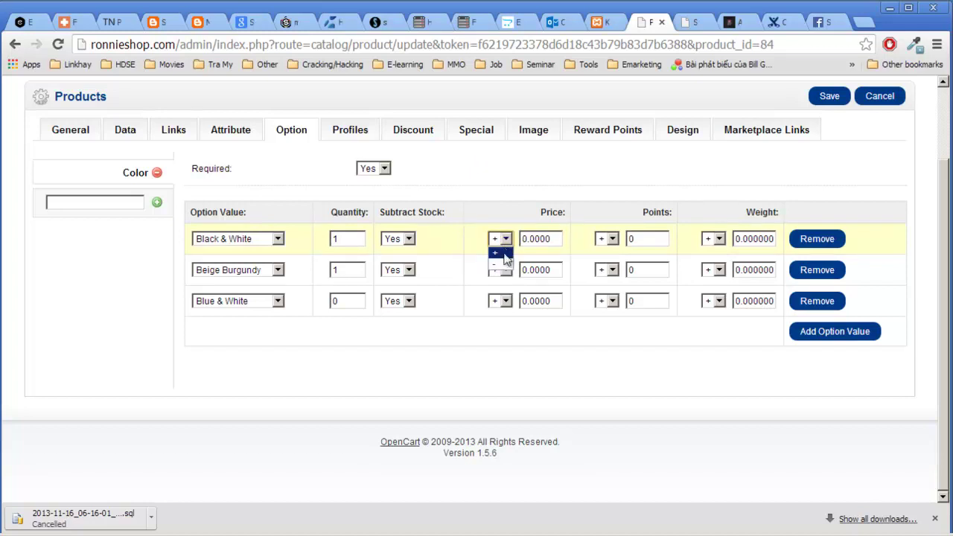
{"action": "left_click", "coordinate": [502, 252]}
{"action": "double_click", "coordinate": [557, 243]}
Examine the Points column of the Color option and the Black & White value's points field.
{"action": "left_click", "coordinate": [642, 238]}
{"action": "double_click", "coordinate": [654, 211]}
{"action": "left_click", "coordinate": [645, 215]}
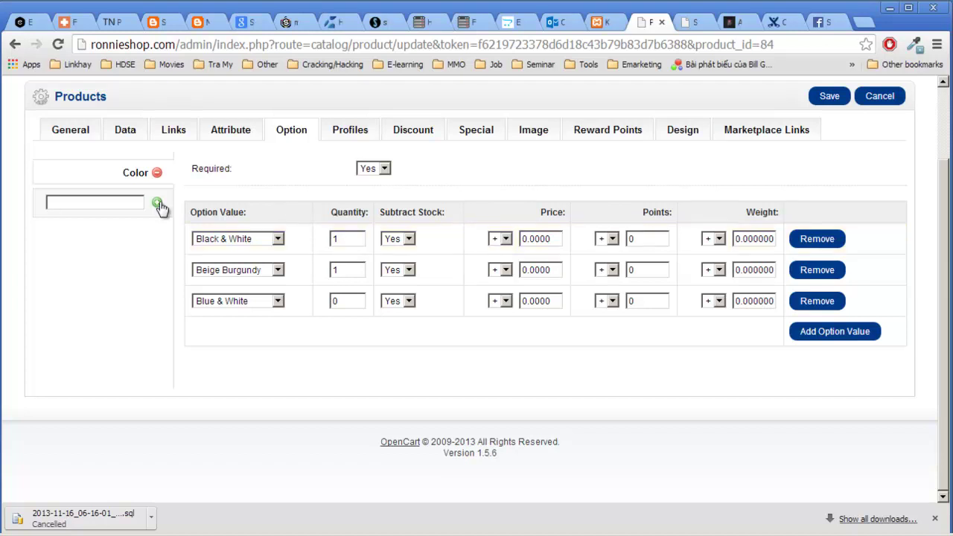
{"action": "left_click_drag", "start_coordinate": [654, 240], "coordinate": [630, 239]}
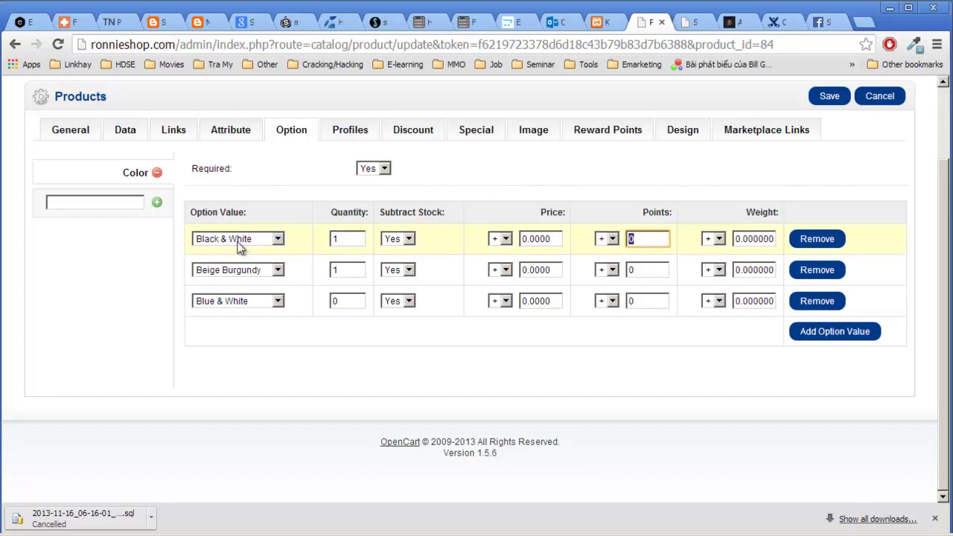
{"action": "left_click", "coordinate": [643, 239]}
{"action": "left_click_drag", "start_coordinate": [638, 239], "coordinate": [626, 228]}
Examine the Weight column of the Color option and the Black & White value's weight field.
{"action": "left_click", "coordinate": [764, 209]}
{"action": "mouse_move", "coordinate": [737, 238]}
{"action": "left_mouse_down"}
{"action": "mouse_move", "coordinate": [780, 239]}
{"action": "mouse_move", "coordinate": [724, 235]}
{"action": "left_mouse_up"}
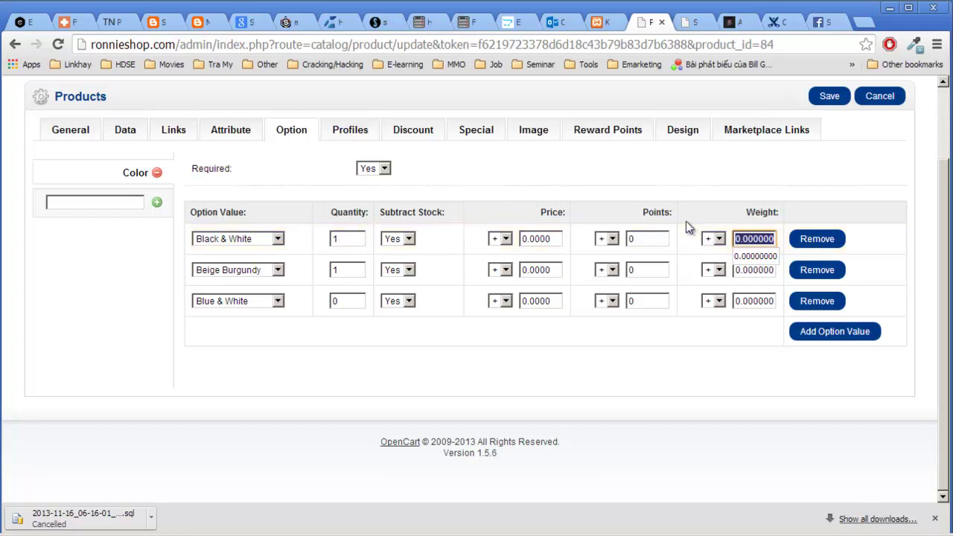
{"action": "left_click", "coordinate": [749, 238]}
Open the product's profile settings and examine the Customer Group column.
{"action": "scroll", "coordinate": [775, 239], "scroll_direction": "up", "scroll_amount": 1}
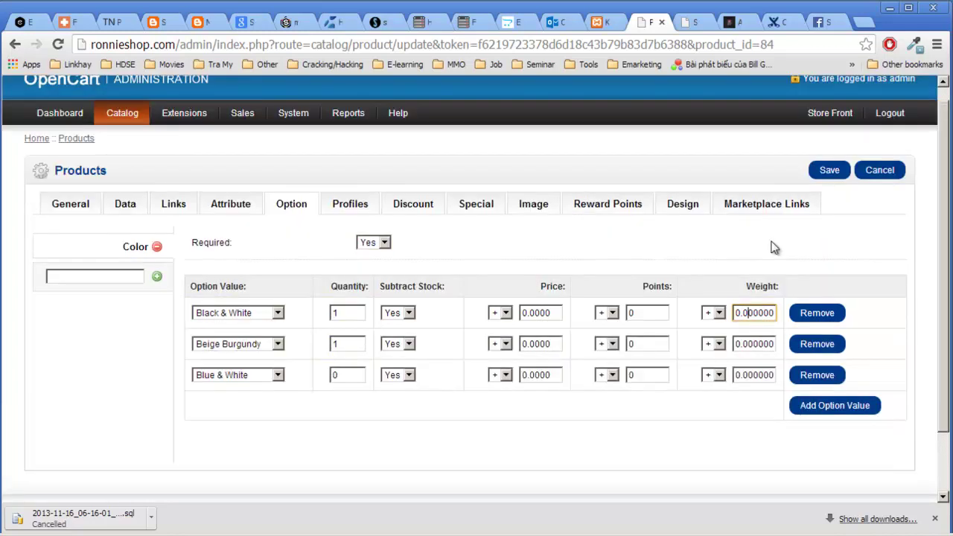
{"action": "left_click", "coordinate": [358, 207]}
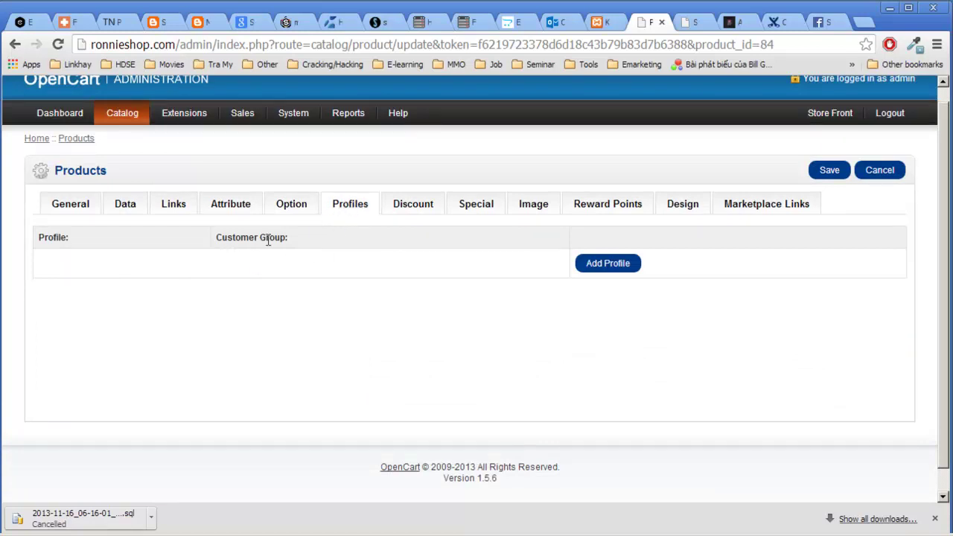
{"action": "left_click_drag", "start_coordinate": [286, 237], "coordinate": [215, 237]}
{"action": "left_click", "coordinate": [368, 241]}
{"action": "left_click_drag", "start_coordinate": [304, 245], "coordinate": [211, 238]}
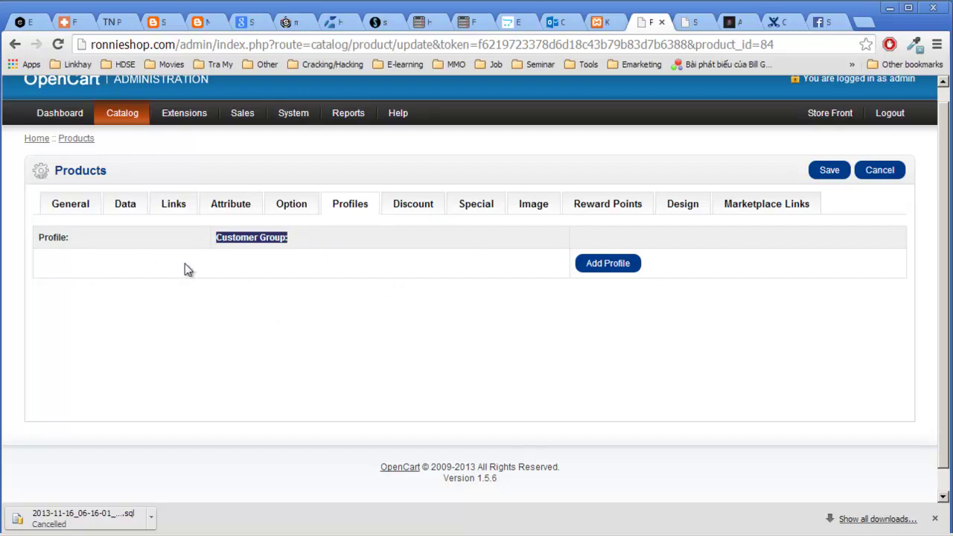
{"action": "left_click", "coordinate": [153, 283]}
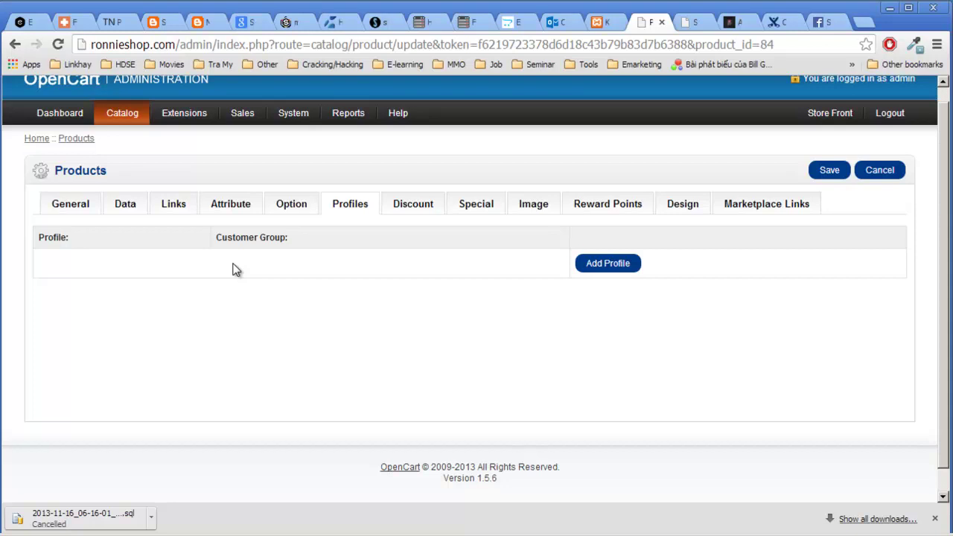
Open the product's discount settings and examine the Customer Group, Quantity, Priority, Price, Date Start and Date End columns.
{"action": "left_click", "coordinate": [414, 205]}
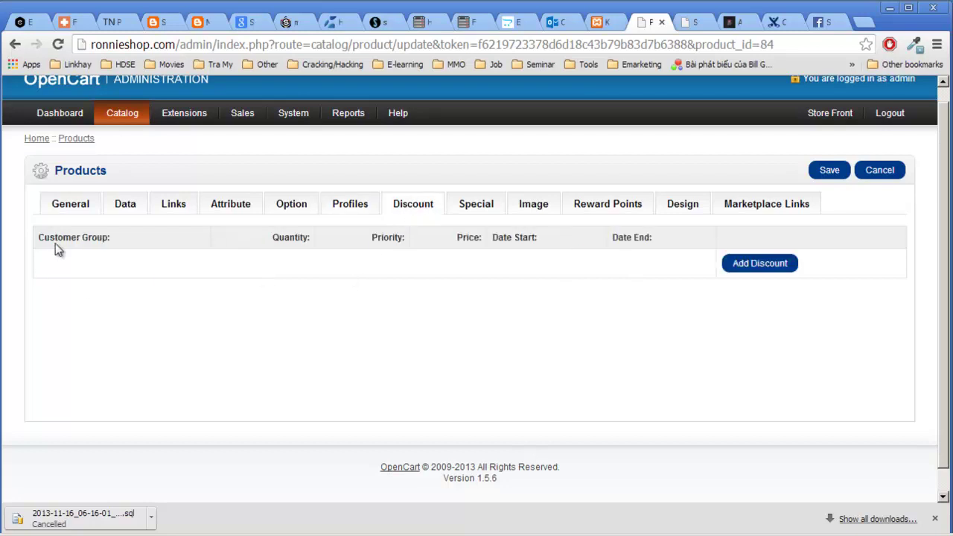
{"action": "left_click_drag", "start_coordinate": [39, 238], "coordinate": [117, 236]}
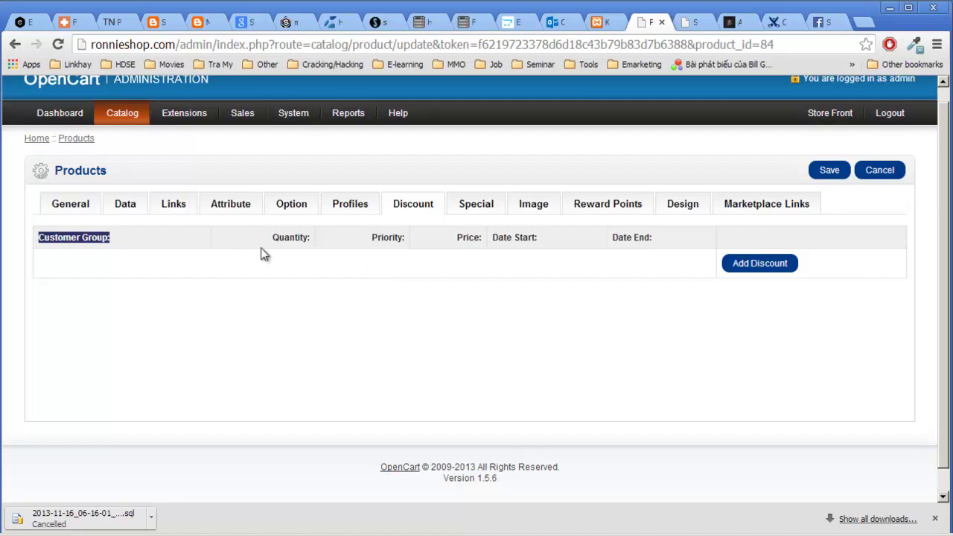
{"action": "triple_click", "coordinate": [292, 235]}
{"action": "double_click", "coordinate": [388, 237]}
{"action": "double_click", "coordinate": [468, 237]}
{"action": "triple_click", "coordinate": [497, 239]}
{"action": "left_click_drag", "start_coordinate": [612, 237], "coordinate": [621, 239]}
{"action": "left_click_drag", "start_coordinate": [543, 248], "coordinate": [671, 239]}
{"action": "left_click", "coordinate": [581, 241]}
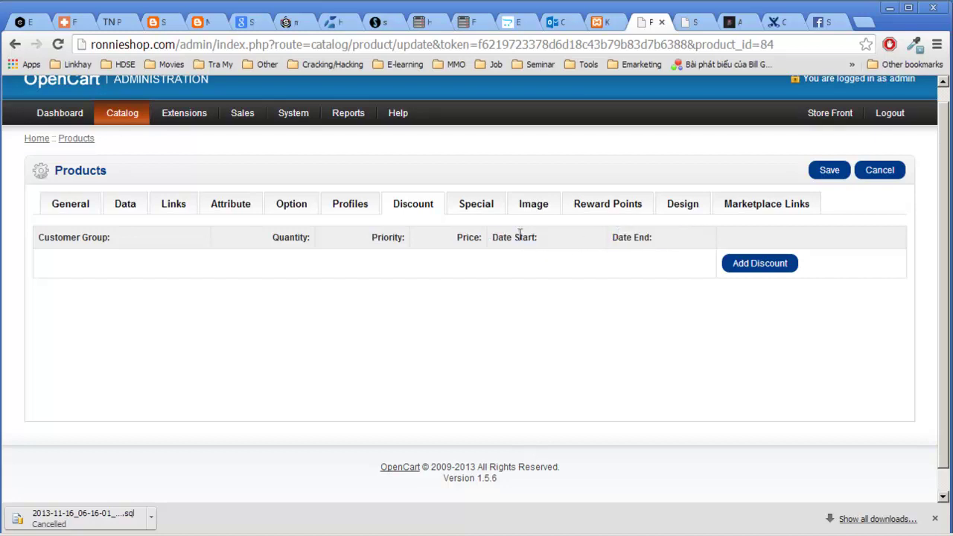
Open the Customer Groups list in a separate browser tab, examine it, and close that tab to return to the product.
{"action": "mouse_move", "coordinate": [293, 115]}
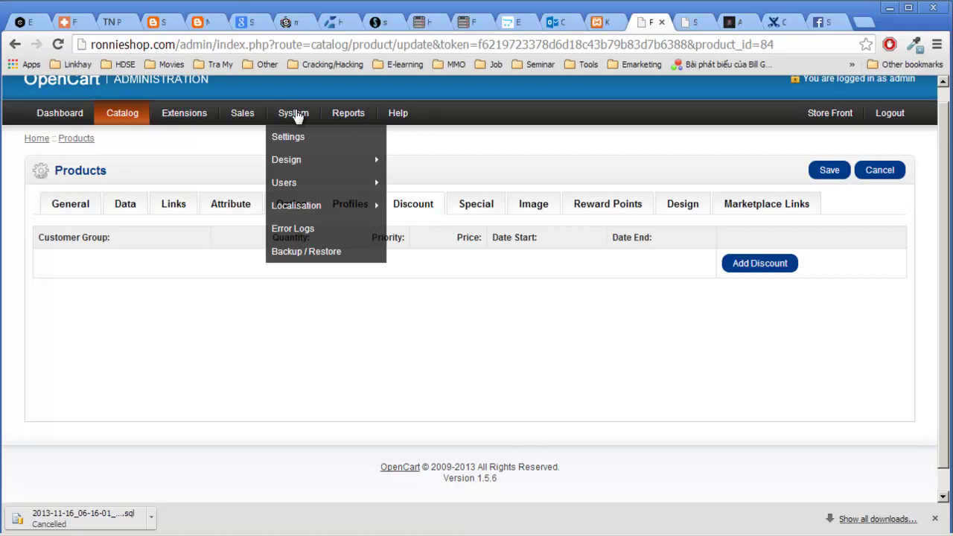
{"action": "mouse_move", "coordinate": [243, 119]}
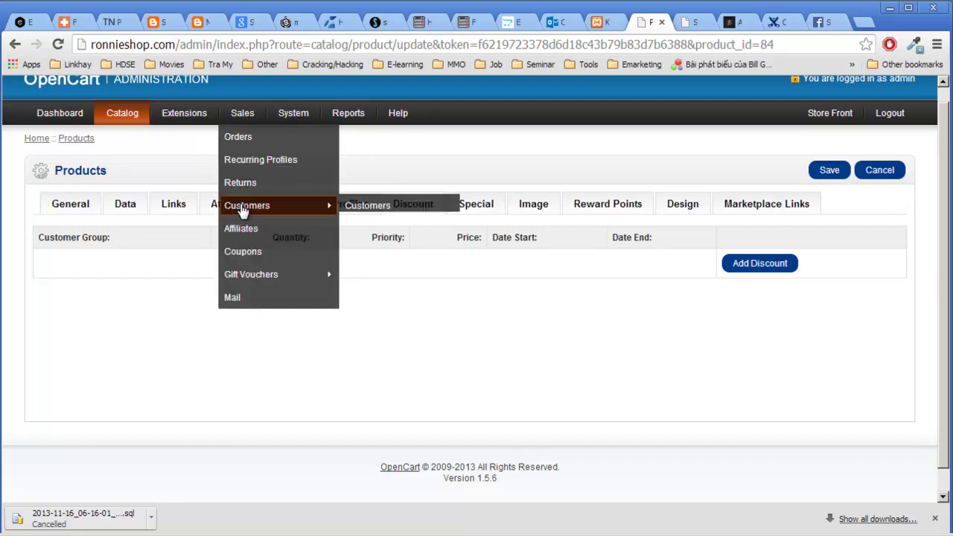
{"action": "mouse_move", "coordinate": [271, 211]}
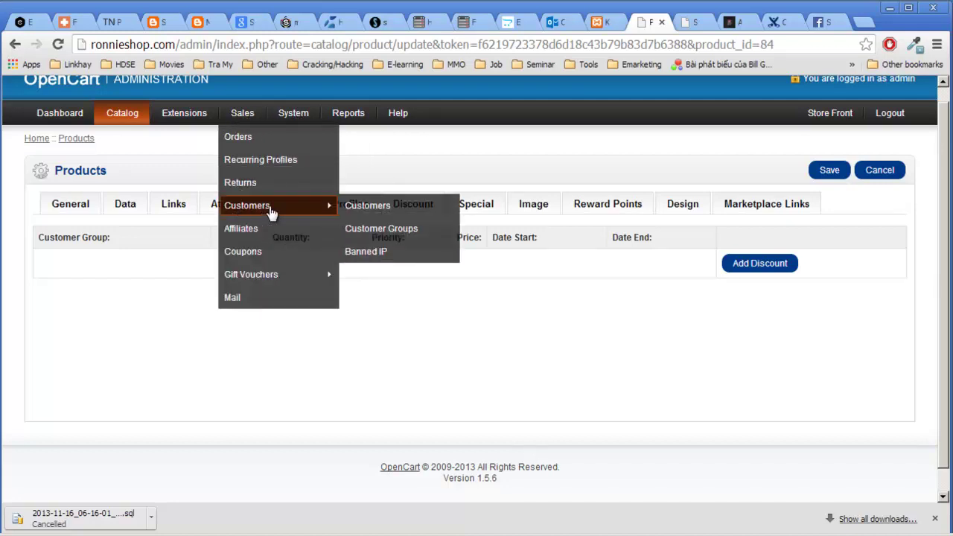
{"action": "right_click", "coordinate": [401, 232]}
{"action": "left_click", "coordinate": [432, 236]}
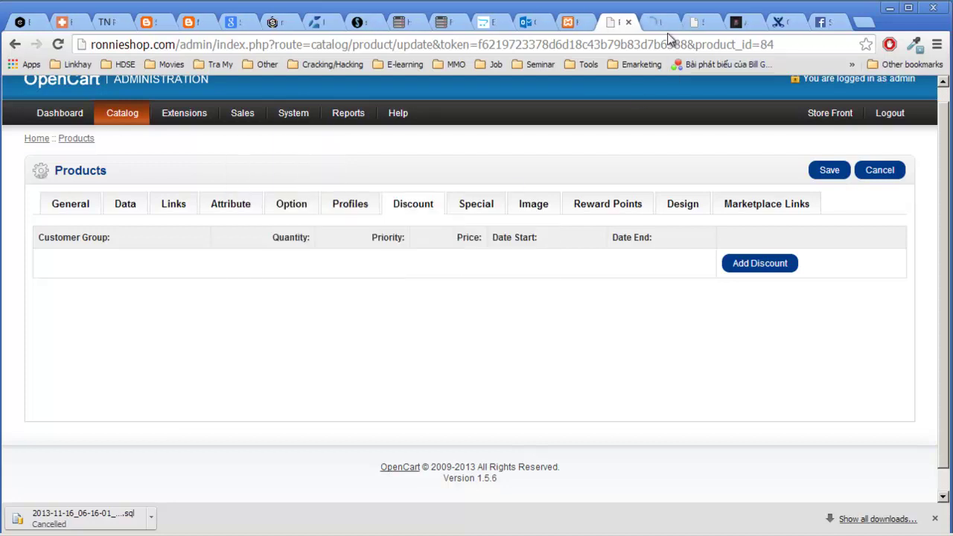
{"action": "key", "text": "ctrl+Tab"}
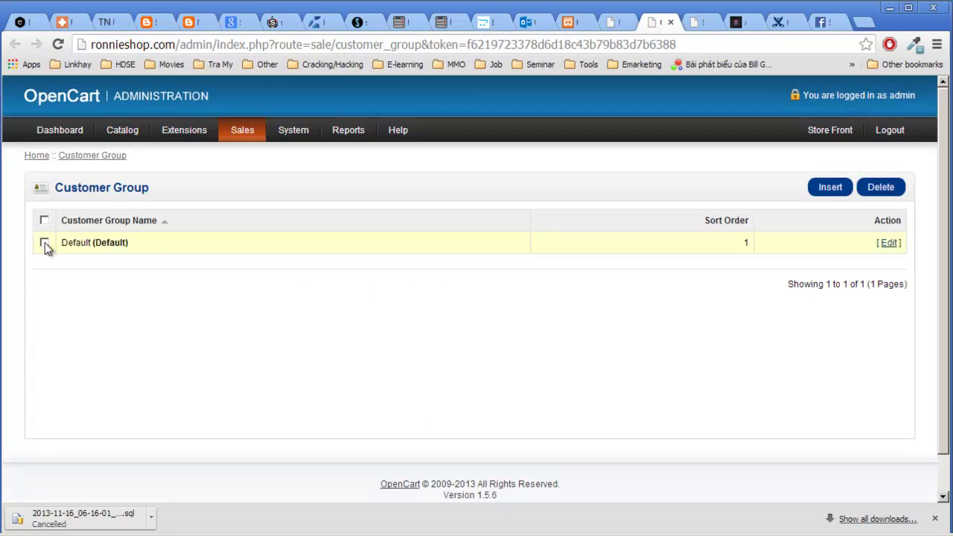
{"action": "left_click", "coordinate": [670, 23]}
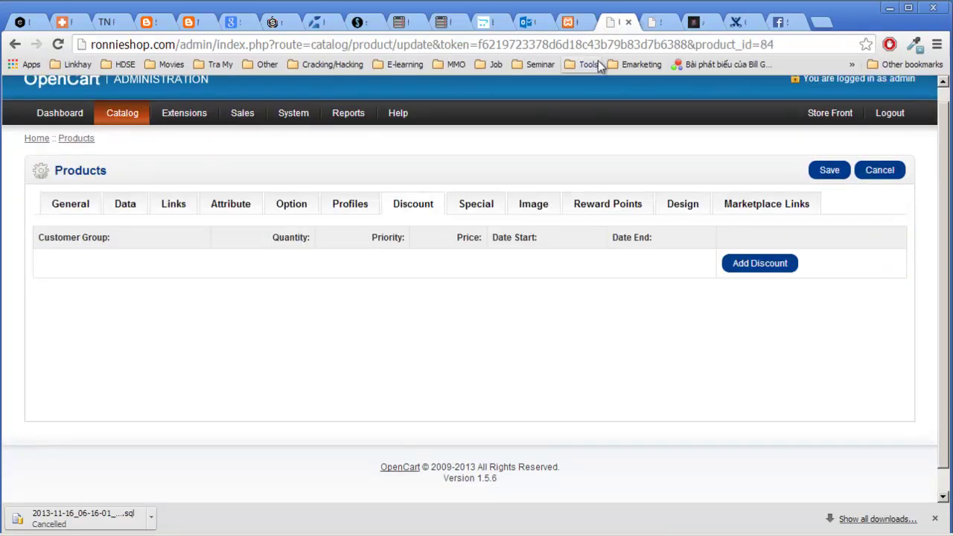
Add a discount row to the product for the Default customer group.
{"action": "left_click", "coordinate": [759, 263]}
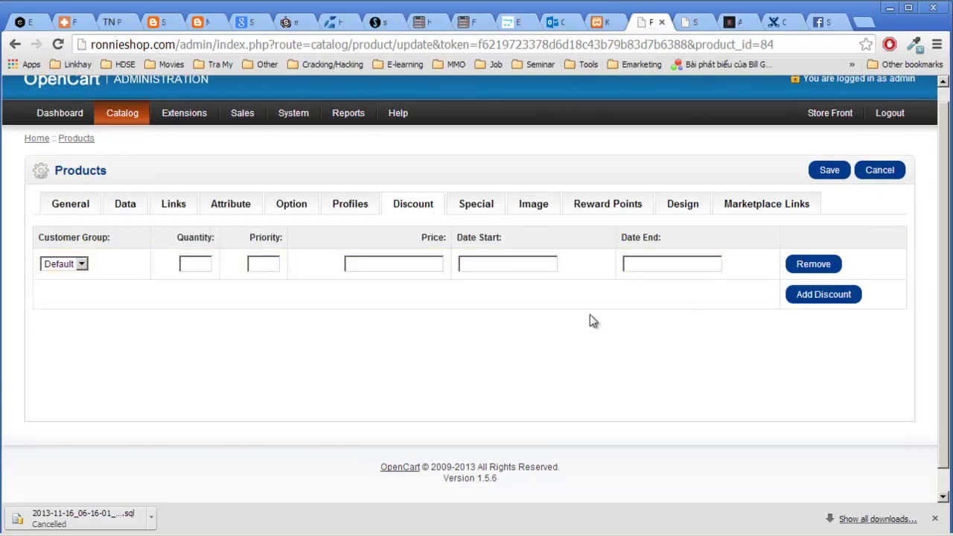
{"action": "left_click_drag", "start_coordinate": [36, 239], "coordinate": [133, 240]}
{"action": "left_click", "coordinate": [67, 267]}
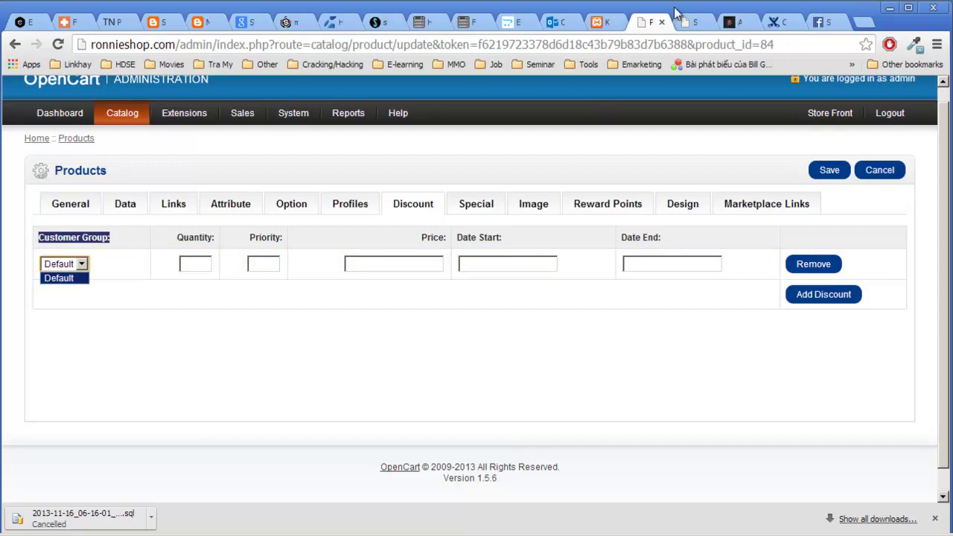
{"action": "left_click", "coordinate": [71, 277]}
Open the product's special price settings, compare them with the discount settings, and examine the Price column.
{"action": "left_click", "coordinate": [477, 211]}
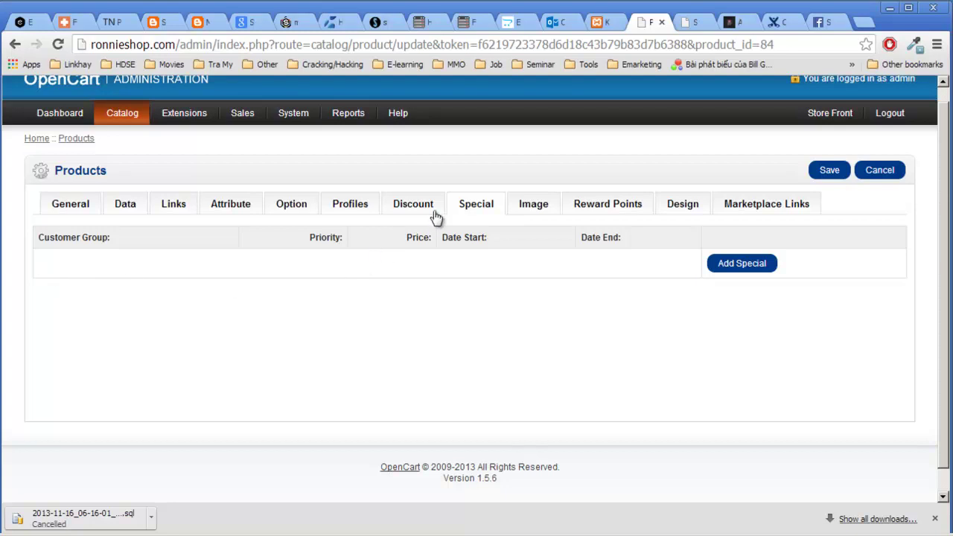
{"action": "left_click", "coordinate": [414, 206]}
{"action": "left_click", "coordinate": [477, 206]}
{"action": "left_click_drag", "start_coordinate": [406, 239], "coordinate": [450, 234]}
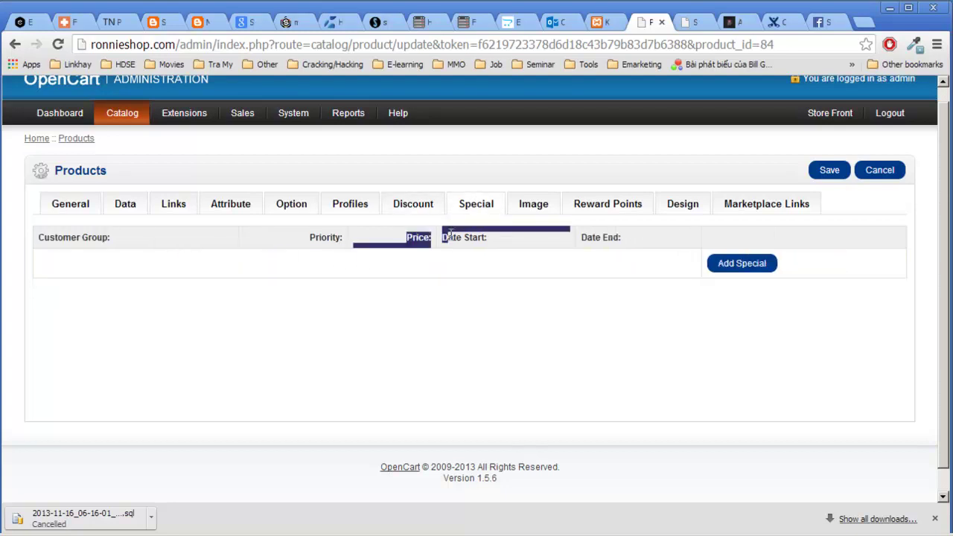
{"action": "left_click", "coordinate": [417, 240]}
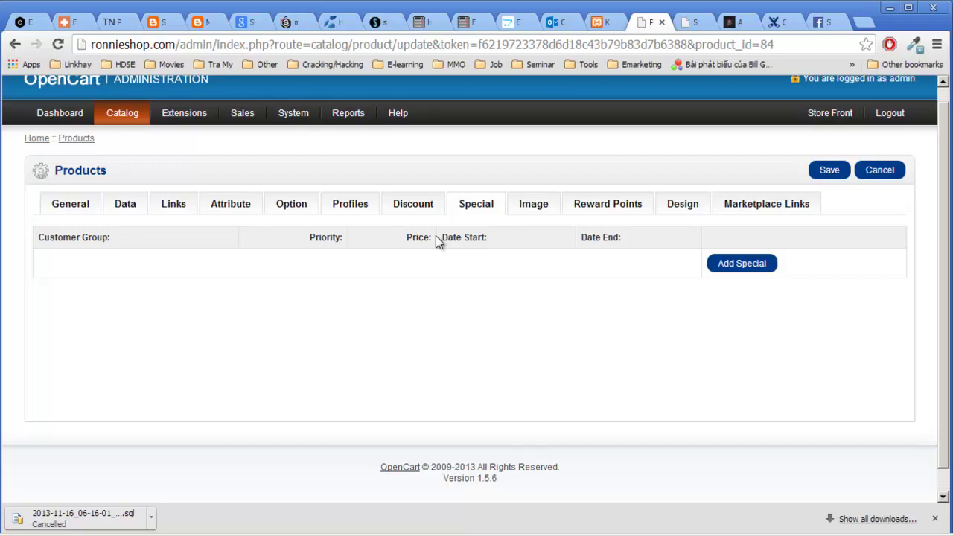
Examine the product's additional images and compare them with the main image in its data settings.
{"action": "left_click", "coordinate": [532, 207]}
{"action": "scroll", "coordinate": [240, 240], "scroll_direction": "down", "scroll_amount": 1}
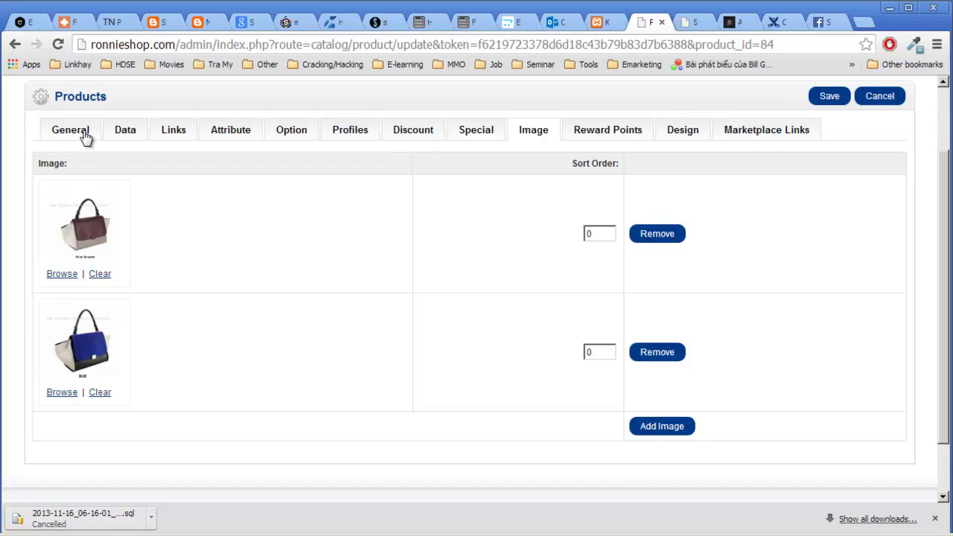
{"action": "left_click", "coordinate": [140, 133]}
{"action": "scroll", "coordinate": [273, 190], "scroll_direction": "down", "scroll_amount": 7}
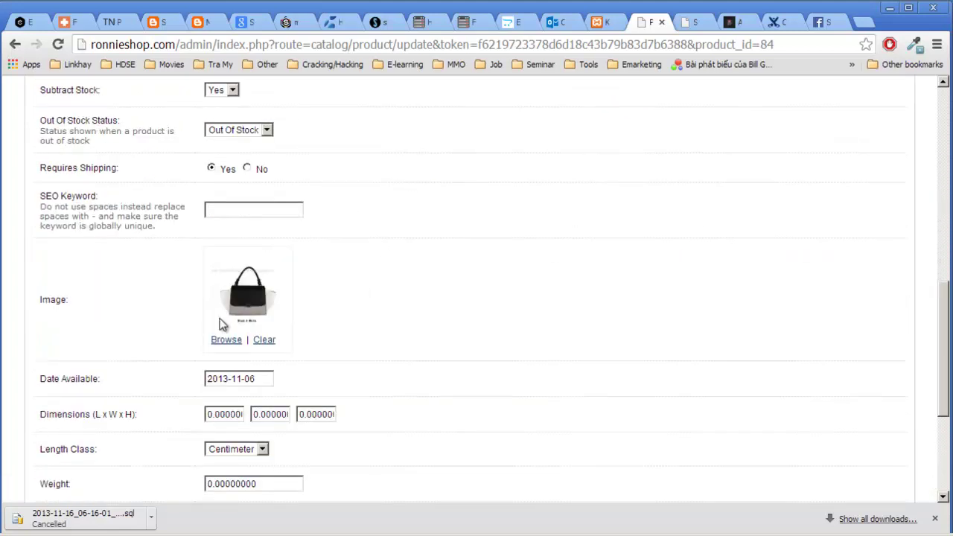
{"action": "scroll", "coordinate": [647, 295], "scroll_direction": "up", "scroll_amount": 10}
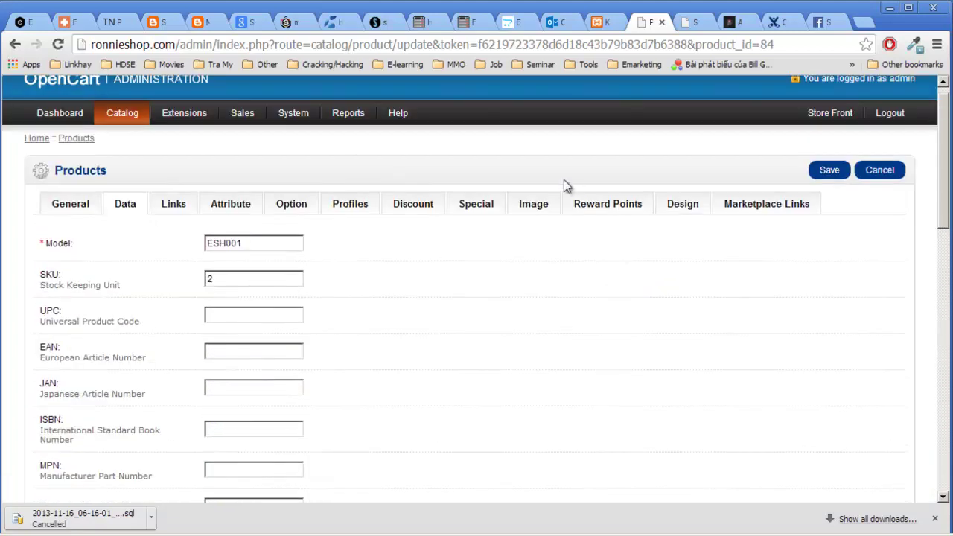
{"action": "left_click", "coordinate": [527, 205]}
{"action": "scroll", "coordinate": [84, 270], "scroll_direction": "down", "scroll_amount": 3}
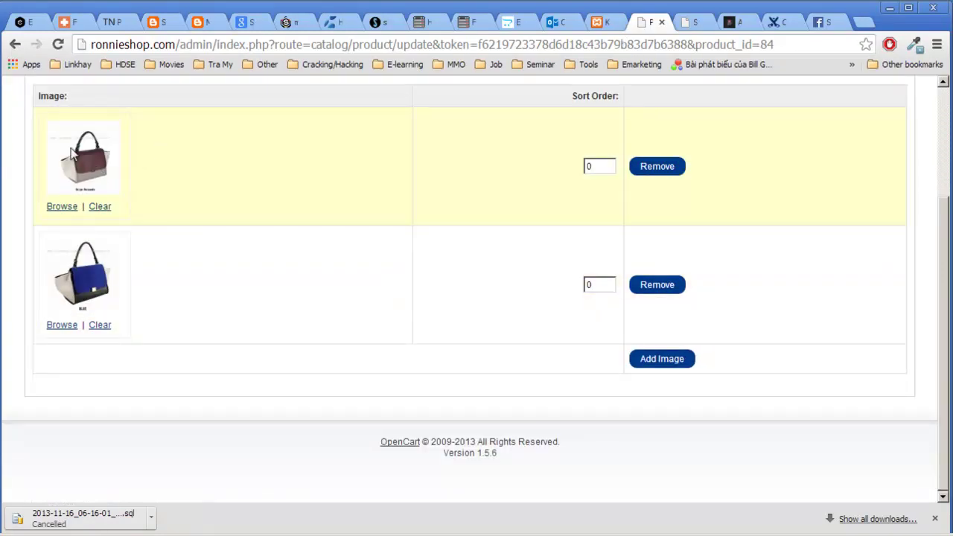
{"action": "scroll", "coordinate": [486, 307], "scroll_direction": "up", "scroll_amount": 2}
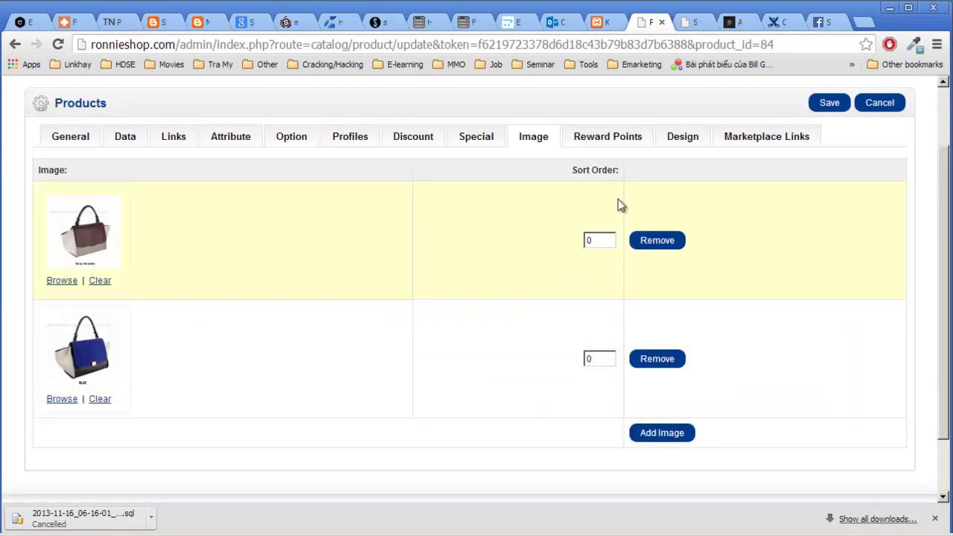
Add an empty additional image row and view the Image Manager for it without picking an image.
{"action": "left_click", "coordinate": [662, 433]}
{"action": "scroll", "coordinate": [566, 432], "scroll_direction": "down", "scroll_amount": 3}
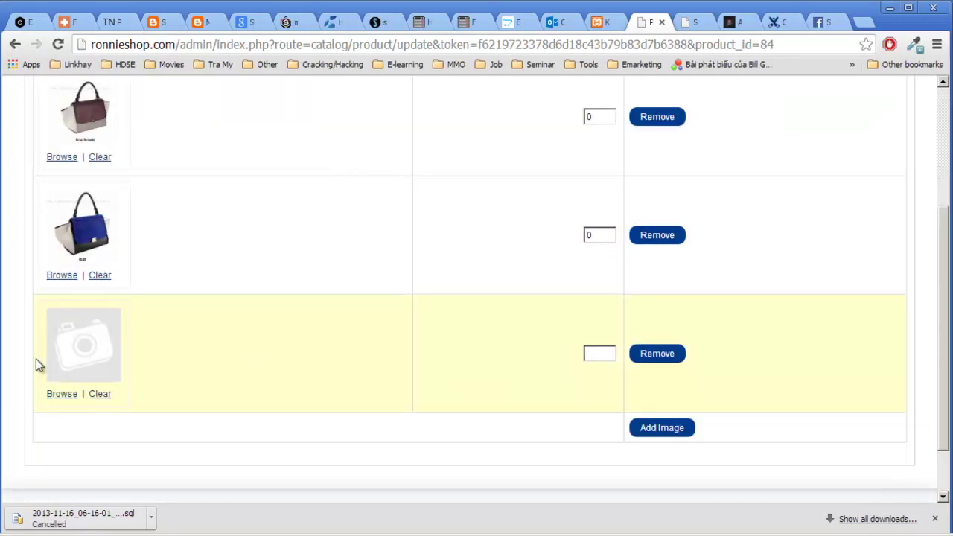
{"action": "left_click", "coordinate": [62, 395]}
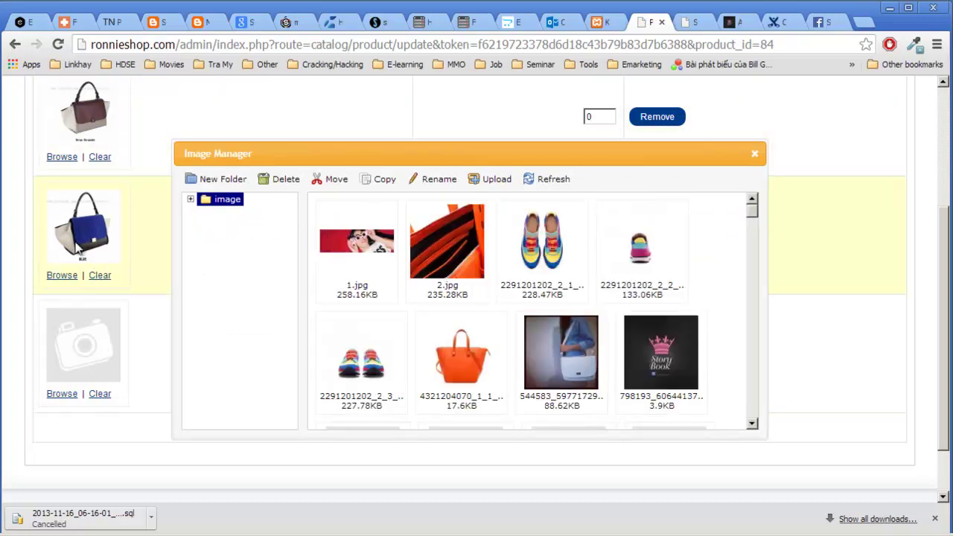
{"action": "left_click", "coordinate": [754, 155]}
{"action": "scroll", "coordinate": [734, 221], "scroll_direction": "up", "scroll_amount": 3}
Switch to the Storybook storefront, go to the Handbags category and open the Safari Zoo backpack product page.
{"action": "left_click", "coordinate": [734, 22]}
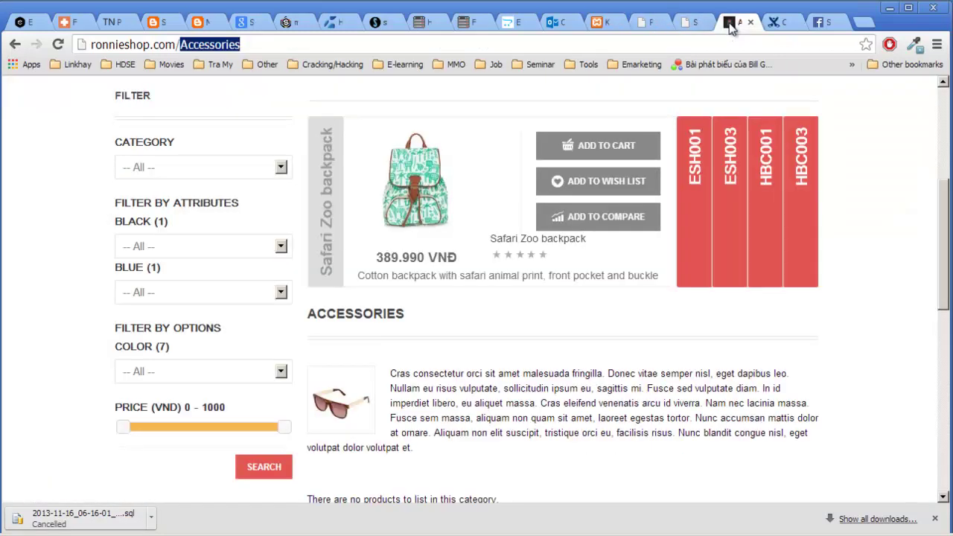
{"action": "scroll", "coordinate": [354, 226], "scroll_direction": "up", "scroll_amount": 2}
{"action": "scroll", "coordinate": [365, 255], "scroll_direction": "down", "scroll_amount": 5}
{"action": "scroll", "coordinate": [398, 253], "scroll_direction": "up", "scroll_amount": 4}
{"action": "scroll", "coordinate": [401, 253], "scroll_direction": "up", "scroll_amount": 3}
{"action": "mouse_move", "coordinate": [222, 302]}
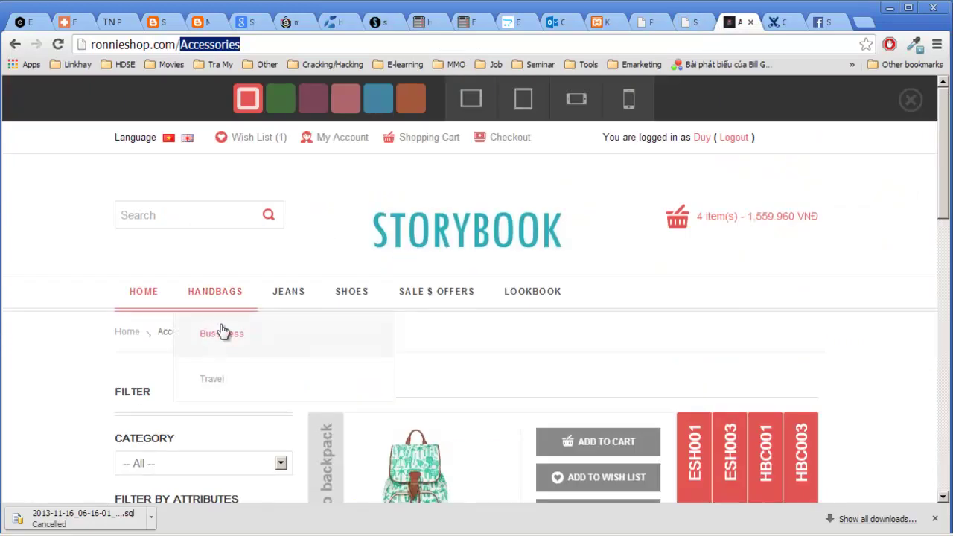
{"action": "left_click", "coordinate": [216, 292]}
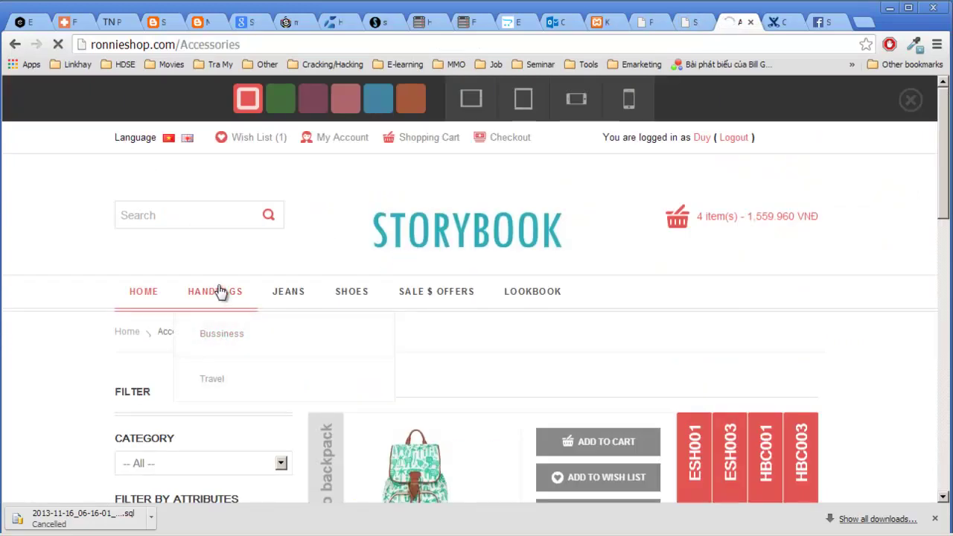
{"action": "scroll", "coordinate": [225, 319], "scroll_direction": "down", "scroll_amount": 5}
{"action": "scroll", "coordinate": [226, 319], "scroll_direction": "down", "scroll_amount": 5}
{"action": "scroll", "coordinate": [517, 261], "scroll_direction": "up", "scroll_amount": 1}
{"action": "left_click", "coordinate": [506, 278]}
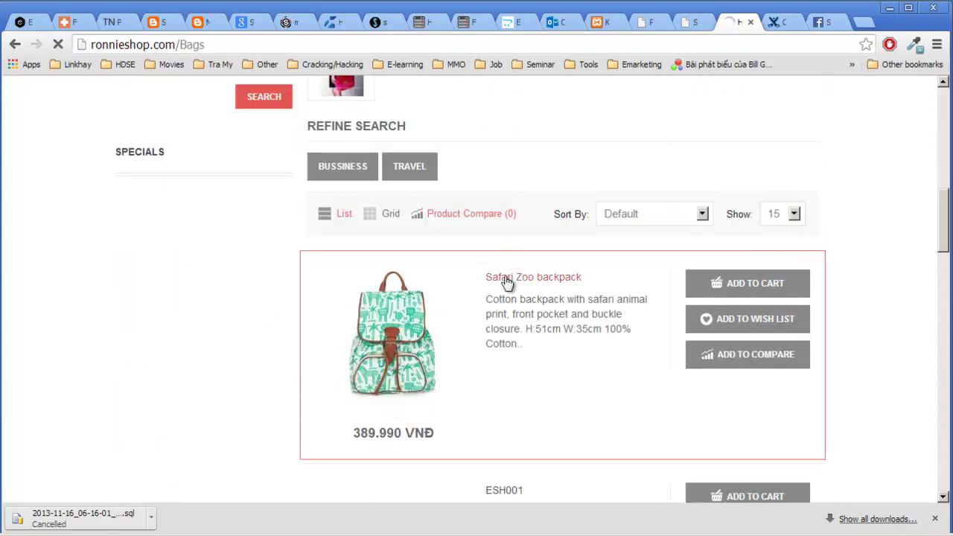
Examine the Safari Zoo backpack's main image zoom and its additional image thumbnails.
{"action": "scroll", "coordinate": [505, 283], "scroll_direction": "down", "scroll_amount": 5}
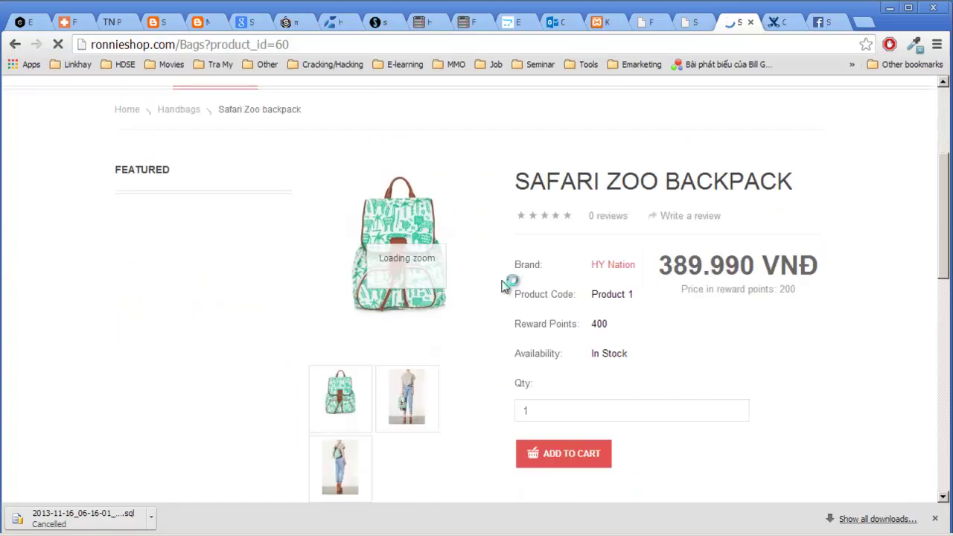
{"action": "scroll", "coordinate": [505, 286], "scroll_direction": "up", "scroll_amount": 2}
{"action": "mouse_move", "coordinate": [405, 267]}
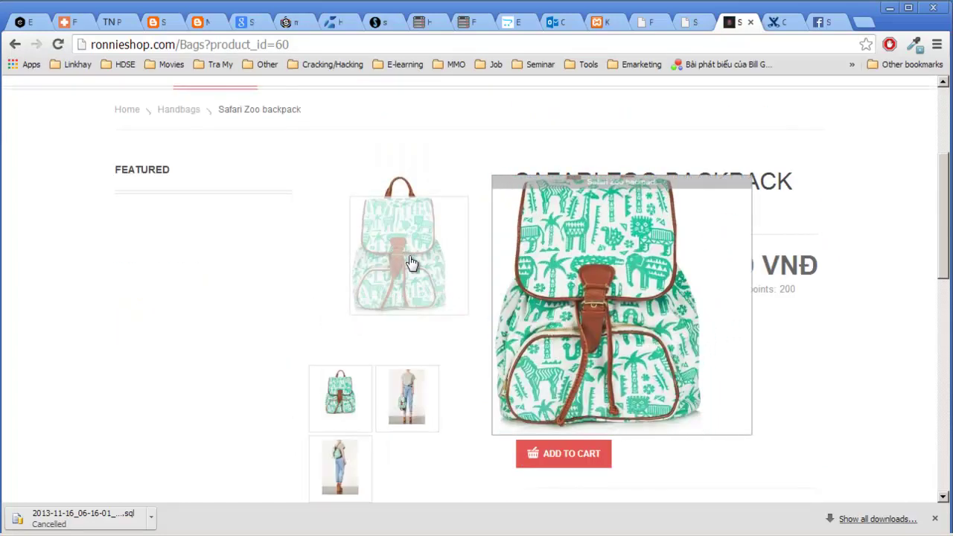
{"action": "left_click", "coordinate": [398, 403]}
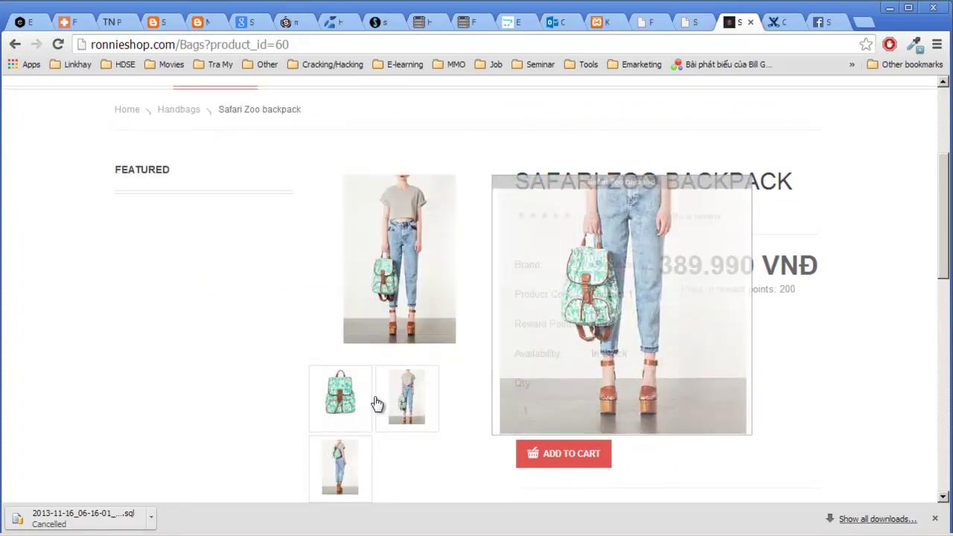
{"action": "left_click", "coordinate": [345, 482]}
{"action": "left_click", "coordinate": [406, 397]}
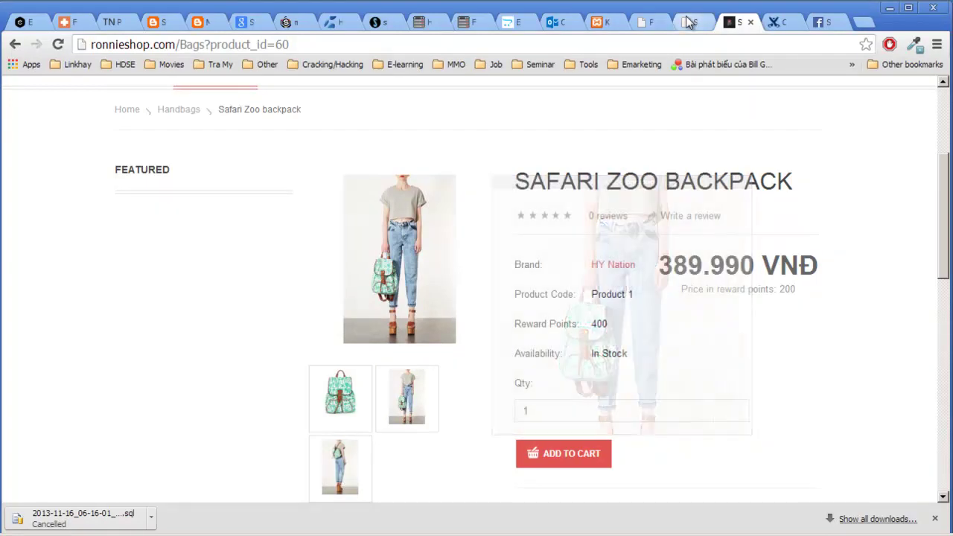
Return to the product in the OpenCart admin and examine its Points field and the Default customer group's Reward Points field.
{"action": "left_click", "coordinate": [700, 22]}
{"action": "left_click", "coordinate": [646, 21]}
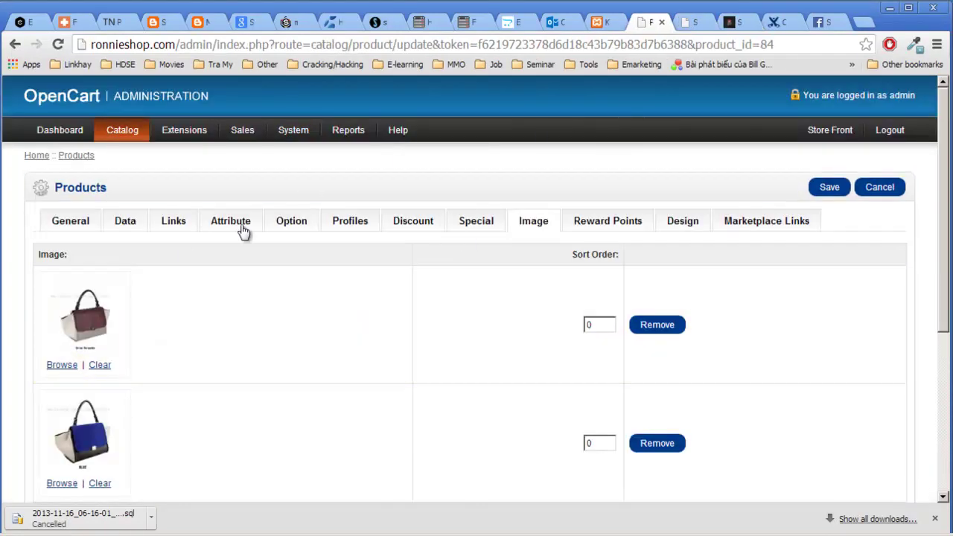
{"action": "scroll", "coordinate": [549, 223], "scroll_direction": "down", "scroll_amount": 2}
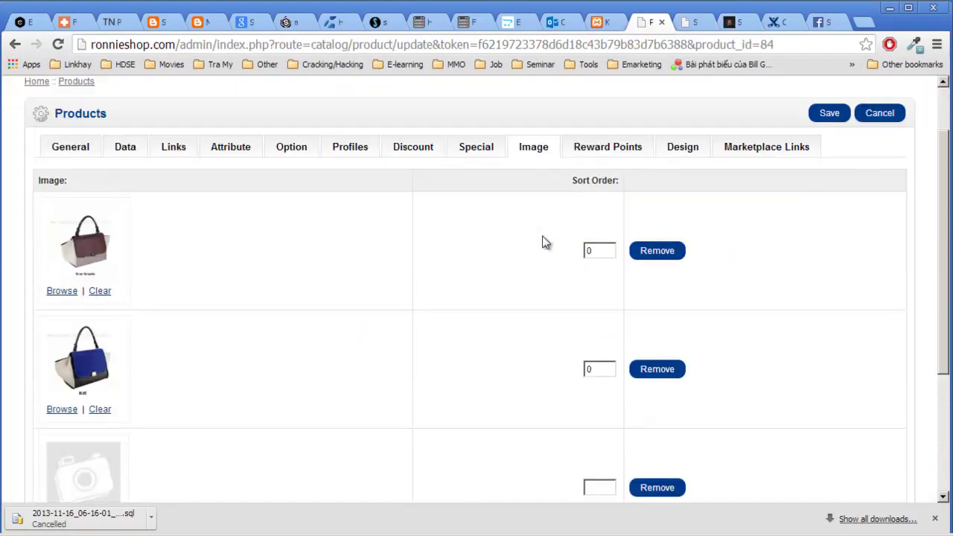
{"action": "left_click", "coordinate": [602, 148]}
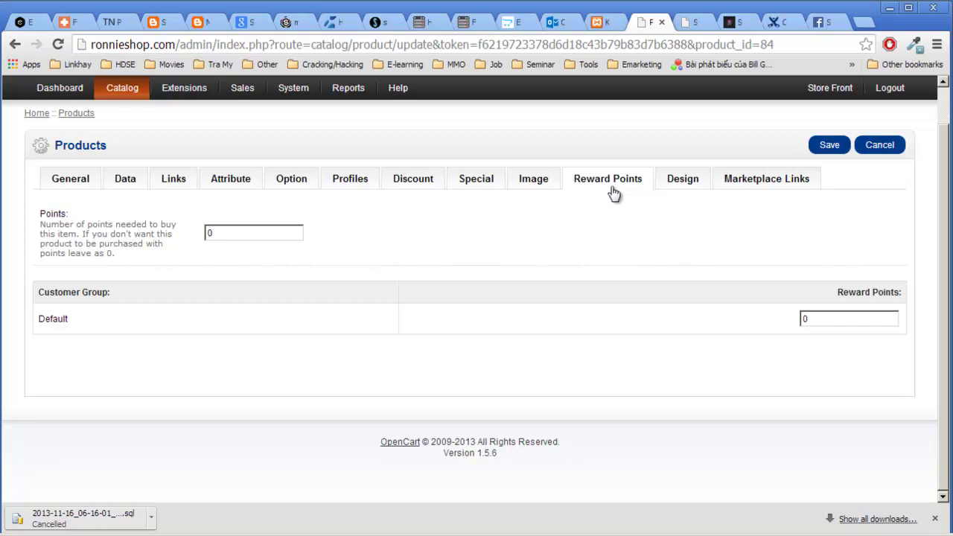
{"action": "left_click_drag", "start_coordinate": [241, 233], "coordinate": [172, 234]}
{"action": "left_click", "coordinate": [241, 233]}
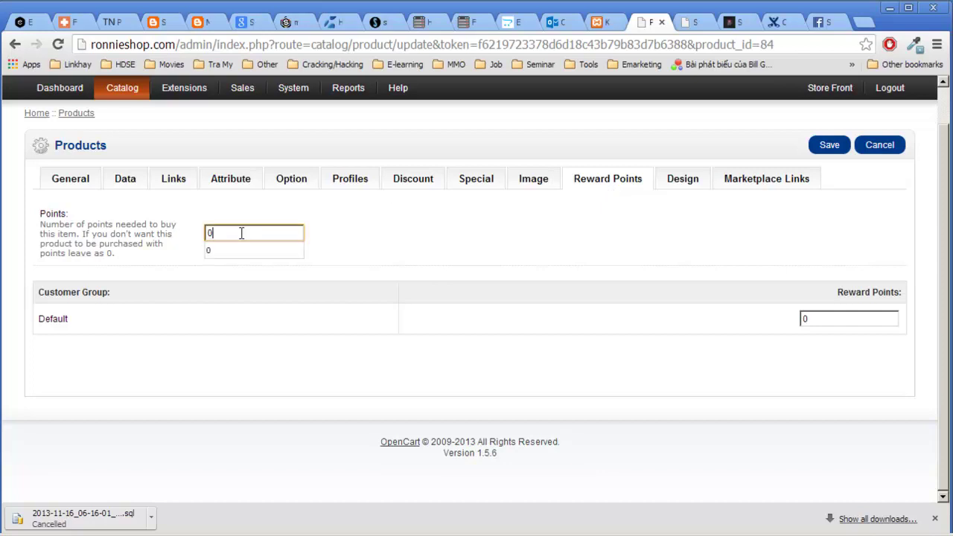
{"action": "left_click", "coordinate": [104, 320]}
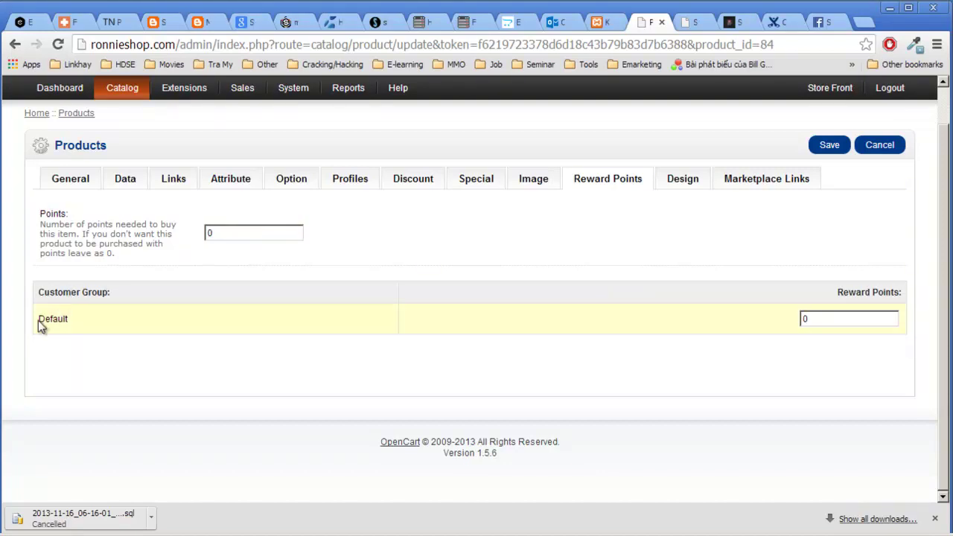
{"action": "double_click", "coordinate": [817, 319]}
Open the product's design settings and examine the Layout Override choices for the Default store.
{"action": "left_click", "coordinate": [675, 180]}
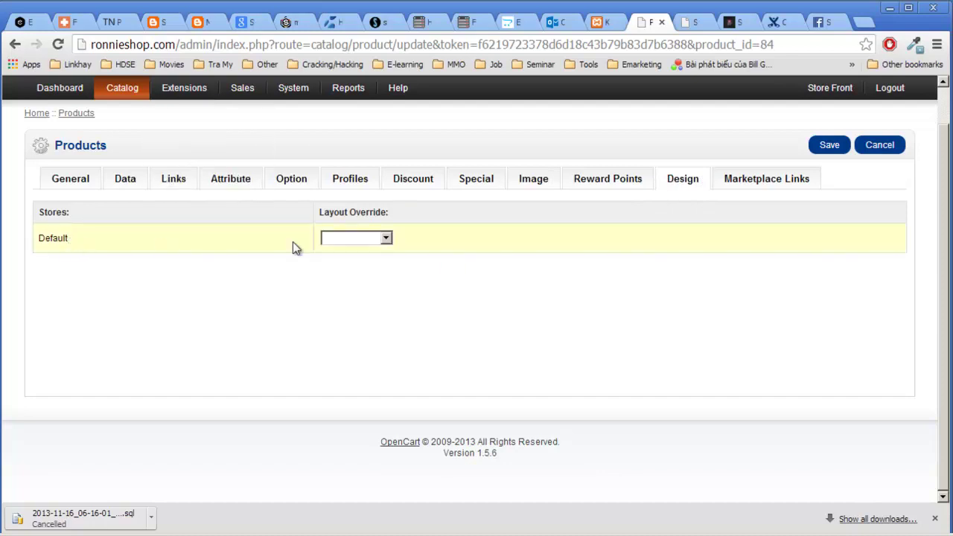
{"action": "left_click", "coordinate": [322, 238]}
{"action": "left_click", "coordinate": [329, 239]}
{"action": "left_click", "coordinate": [331, 240]}
{"action": "left_click", "coordinate": [335, 239]}
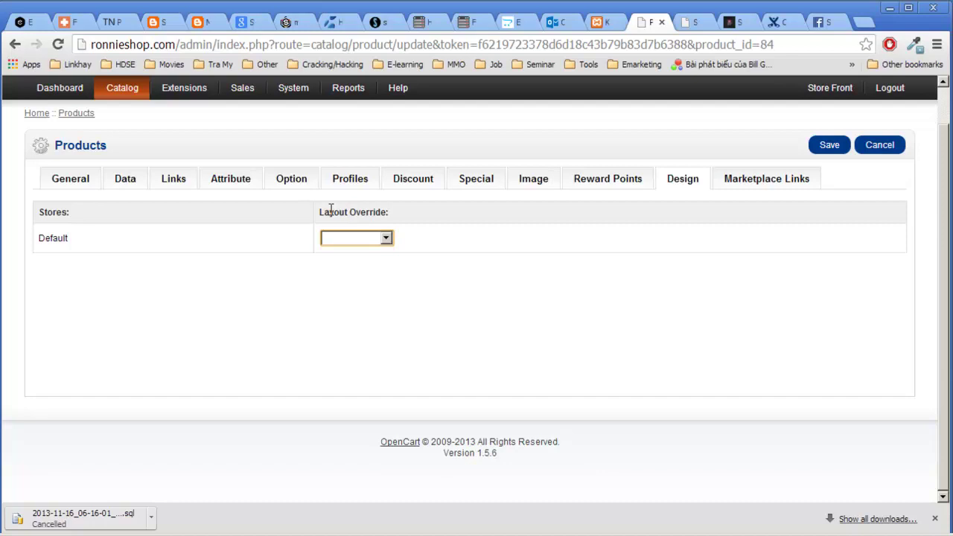
Try the Product layout override for the Default store and reset it to blank.
{"action": "left_click", "coordinate": [333, 238]}
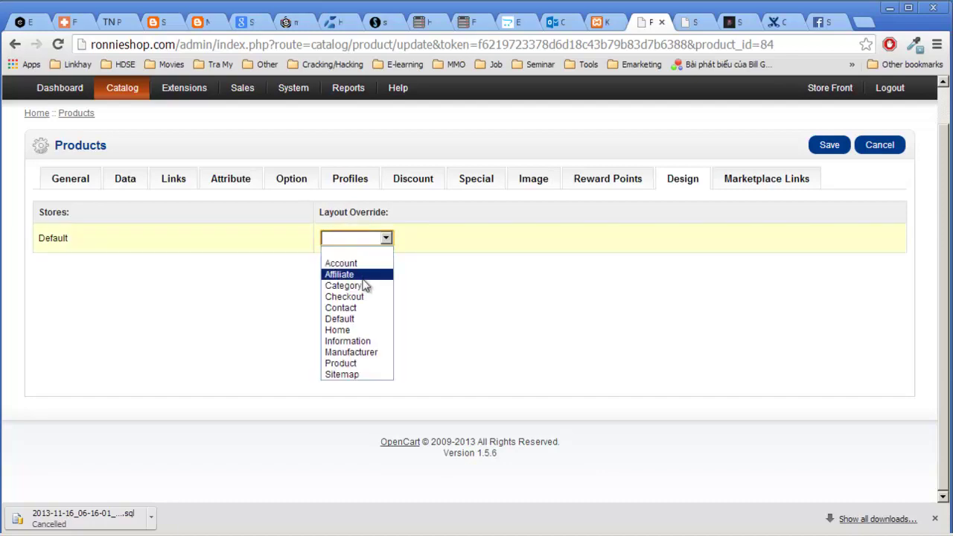
{"action": "left_click", "coordinate": [356, 365]}
{"action": "left_click", "coordinate": [362, 239]}
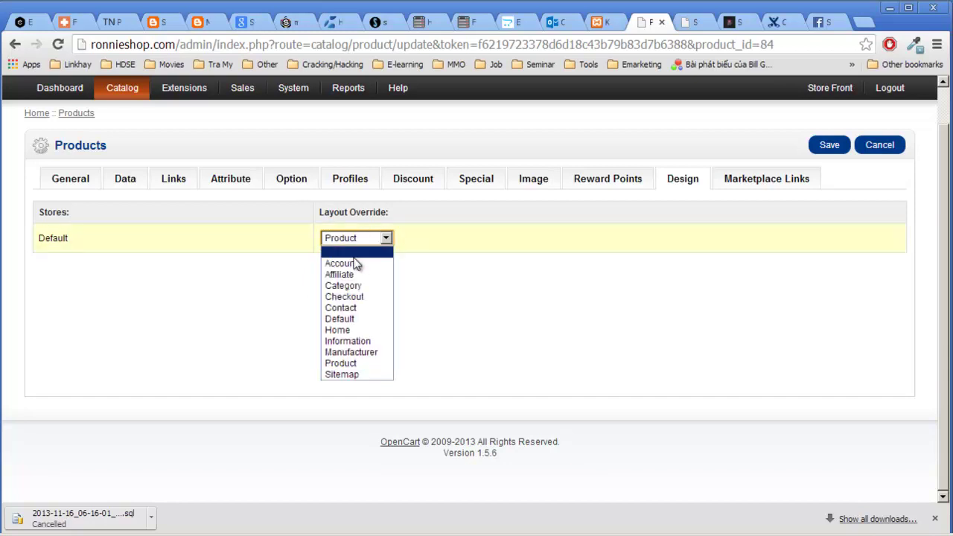
{"action": "left_click", "coordinate": [365, 252]}
Examine the Marketplace column of the product's marketplace links and return to the product's general settings.
{"action": "left_click", "coordinate": [788, 187]}
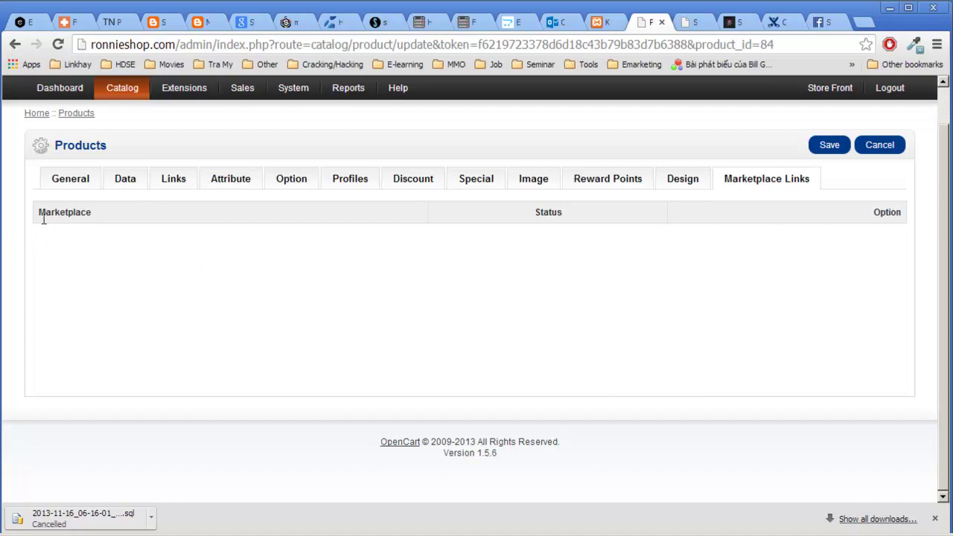
{"action": "left_click_drag", "start_coordinate": [34, 210], "coordinate": [237, 223]}
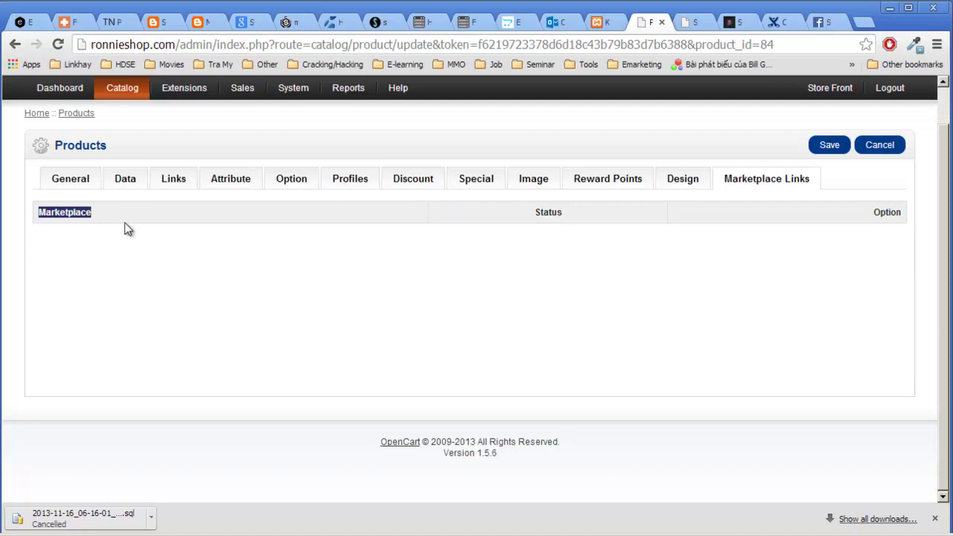
{"action": "left_click", "coordinate": [88, 187]}
{"action": "scroll", "coordinate": [365, 247], "scroll_direction": "down", "scroll_amount": 5}
{"action": "scroll", "coordinate": [365, 247], "scroll_direction": "up", "scroll_amount": 5}
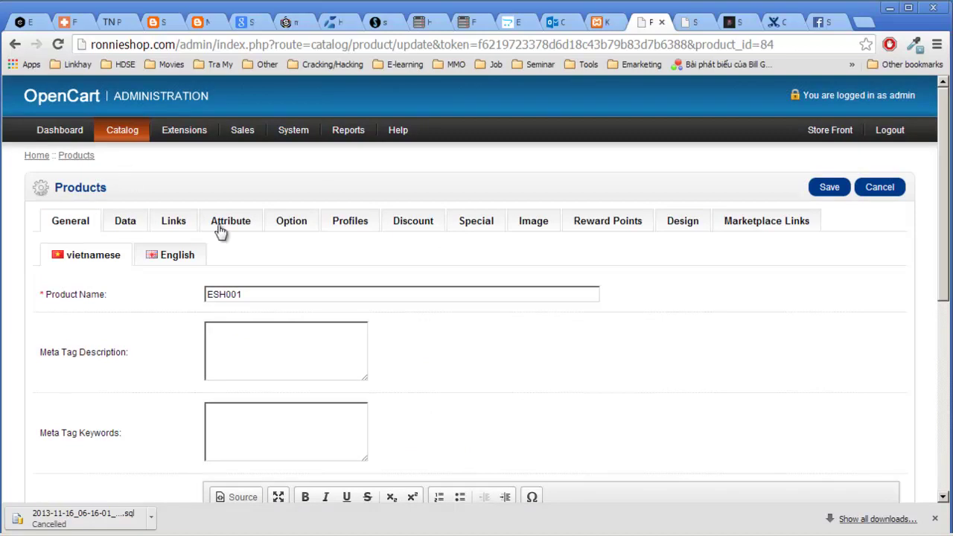